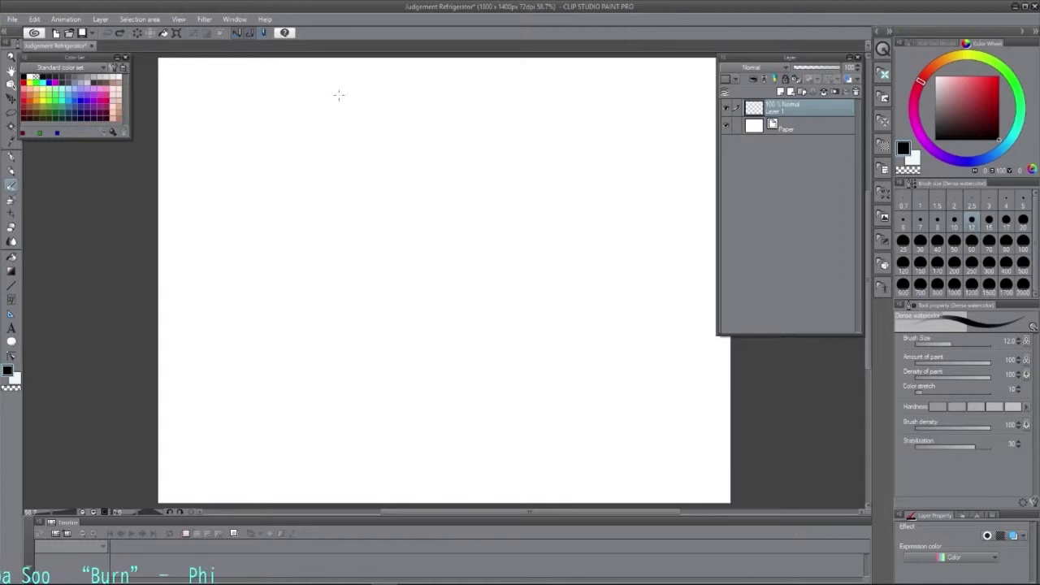
Step: Switch to the Darker pencil for sketching
click(13, 174)
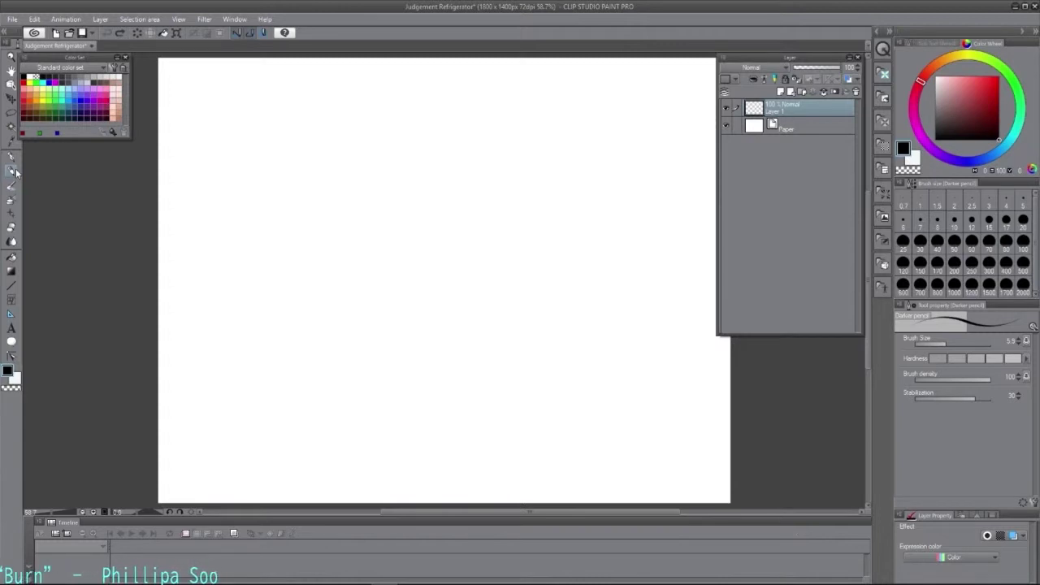
drag(356, 145, 328, 382)
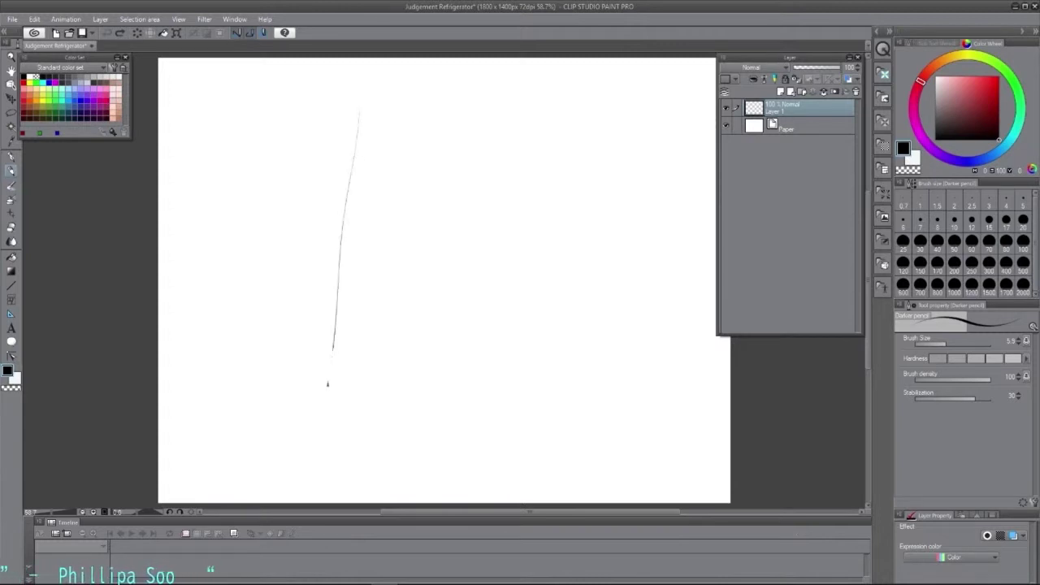
key(ctrl+z)
mouse_move(355, 110)
mouse_down()
mouse_move(346, 344)
mouse_move(360, 410)
mouse_move(541, 400)
mouse_up()
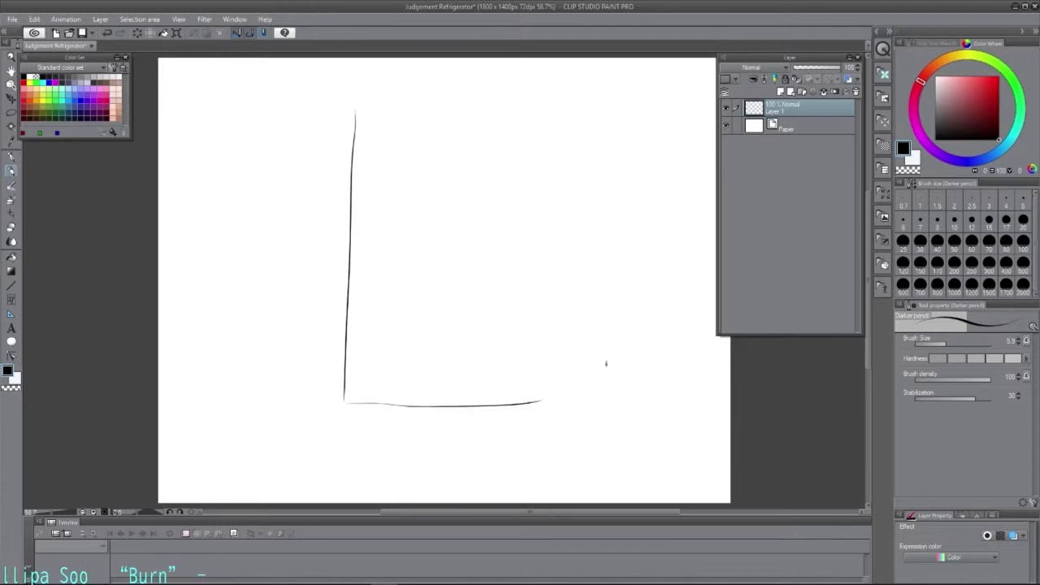
key(ctrl+z)
key(ctrl+z)
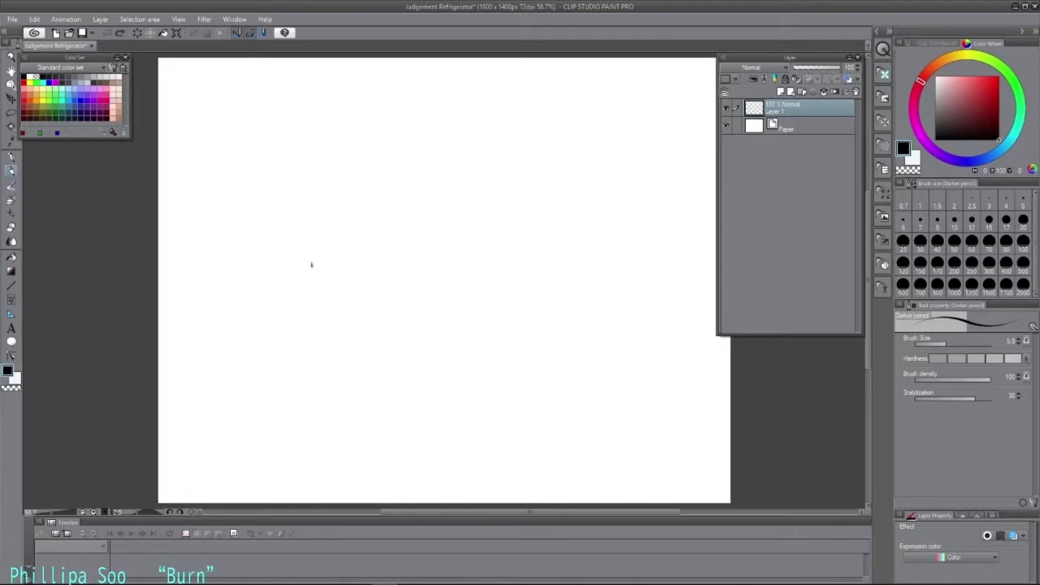
Step: Sketch the box's outer top edges in perspective and a vertical edge down from the front corner with the Darker pencil
drag(302, 269, 395, 201)
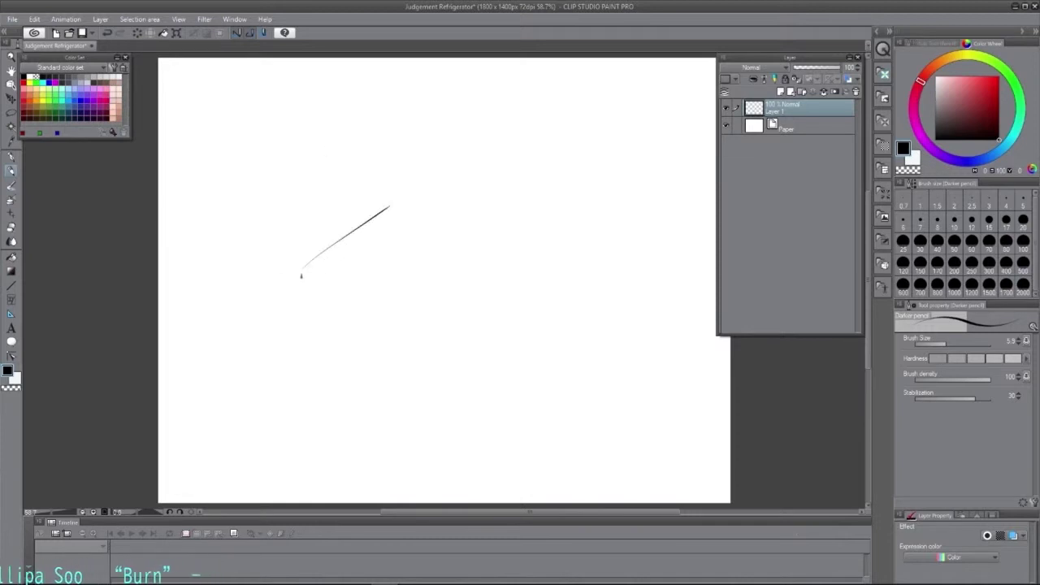
mouse_move(304, 272)
mouse_down()
mouse_move(494, 386)
mouse_move(635, 295)
mouse_up()
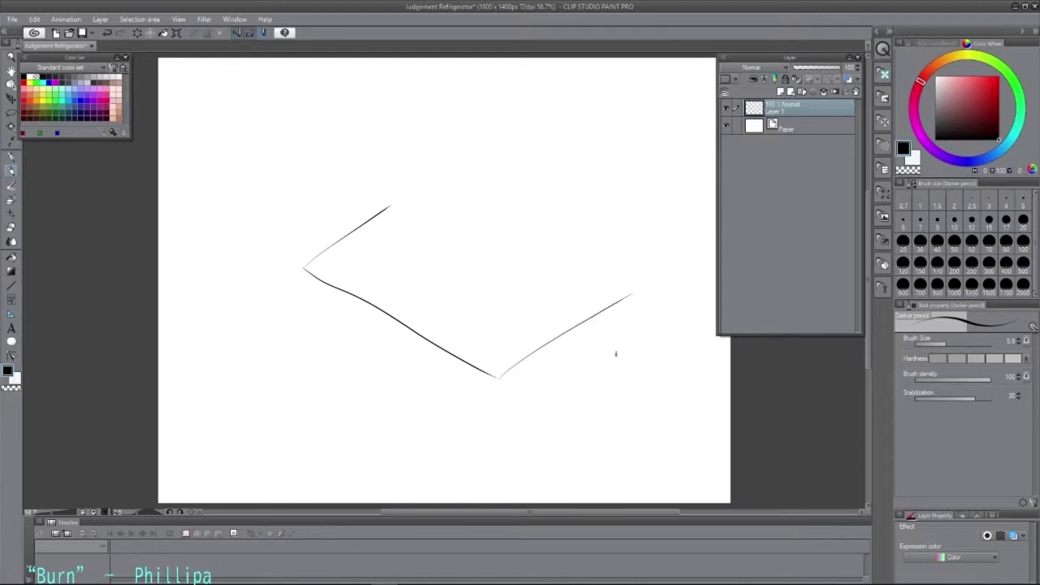
drag(500, 380, 496, 490)
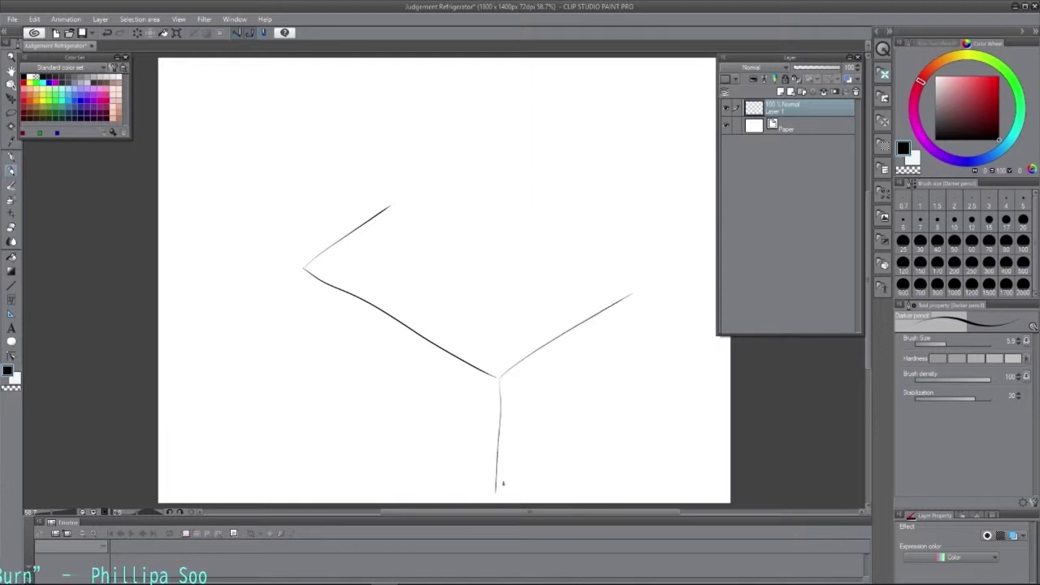
Step: Sketch the vertical left edge of the box's front face and its slanted base line running off the canvas bottom
drag(303, 269, 326, 483)
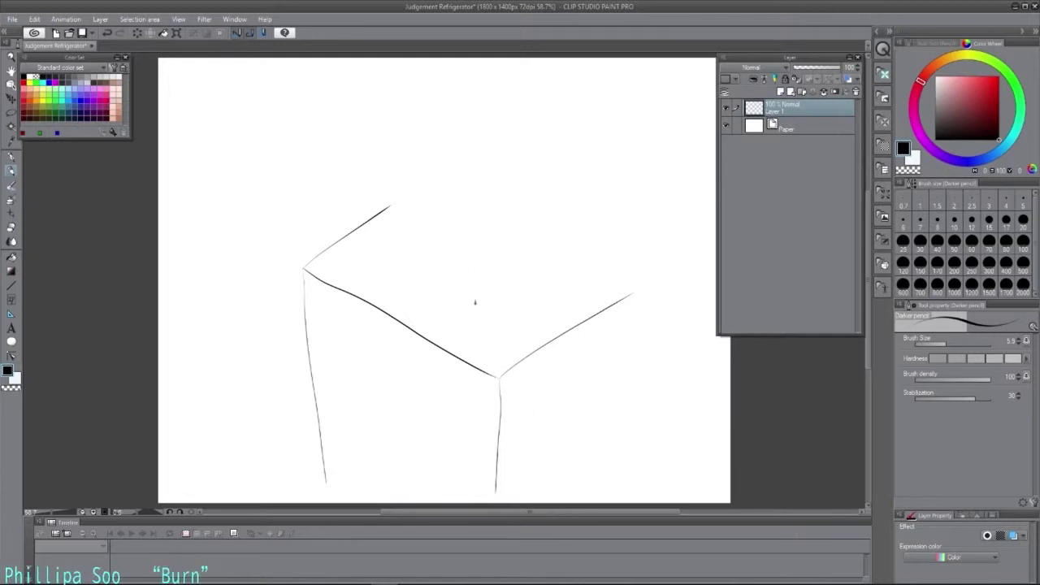
key(ctrl+z)
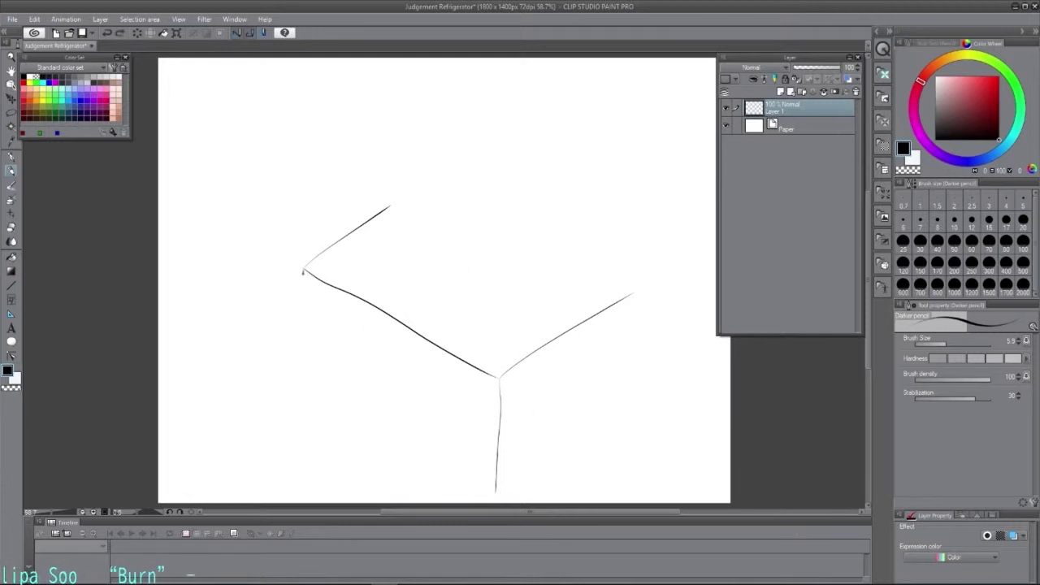
mouse_move(303, 272)
mouse_down()
mouse_move(295, 423)
mouse_move(402, 502)
mouse_up()
key(ctrl+z)
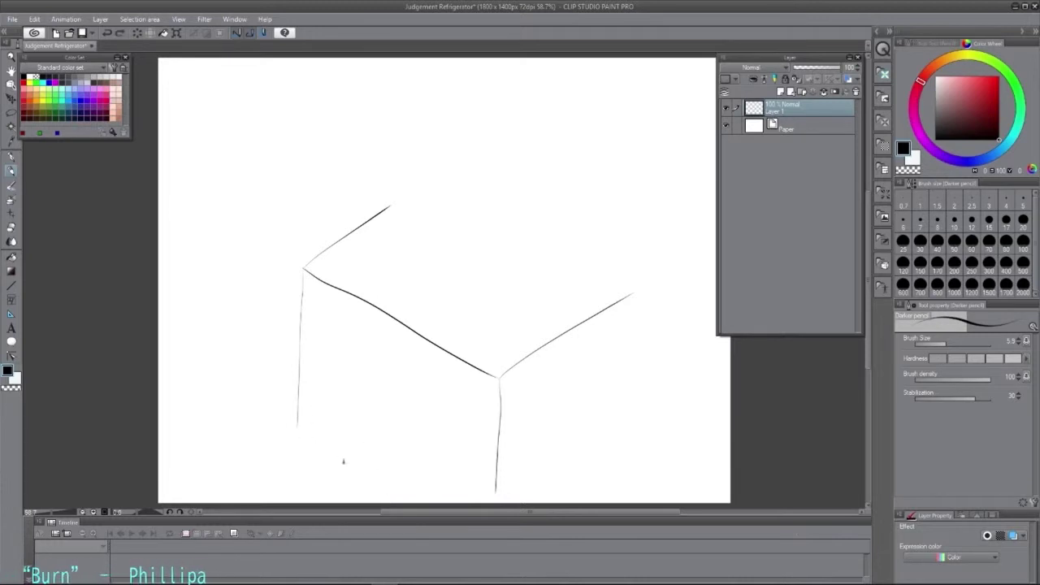
key(ctrl+y)
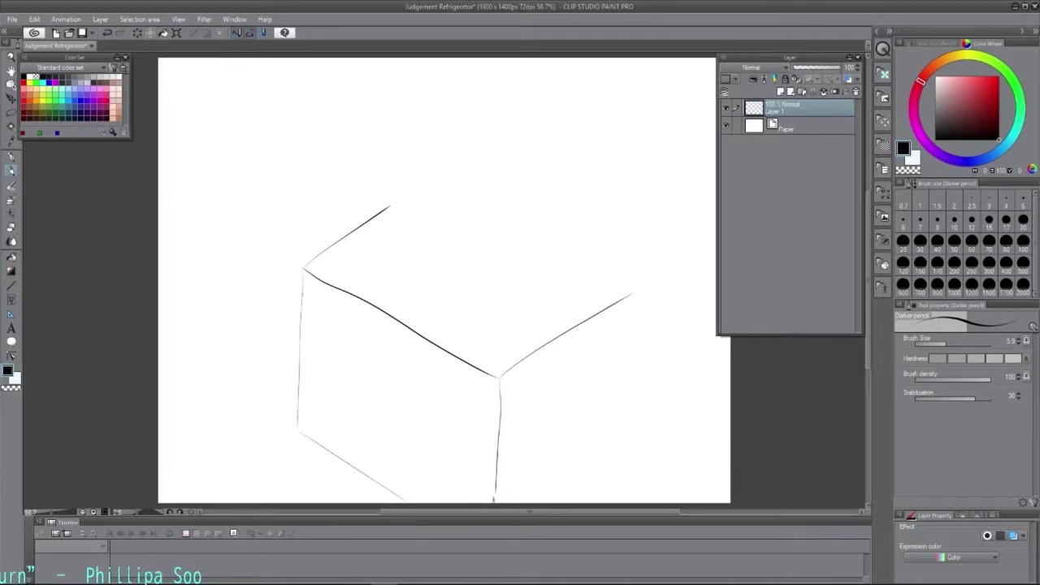
Step: Extend the front corner edge to the canvas bottom and draw two lines diverging rightward from a point partway down it
drag(495, 504, 497, 480)
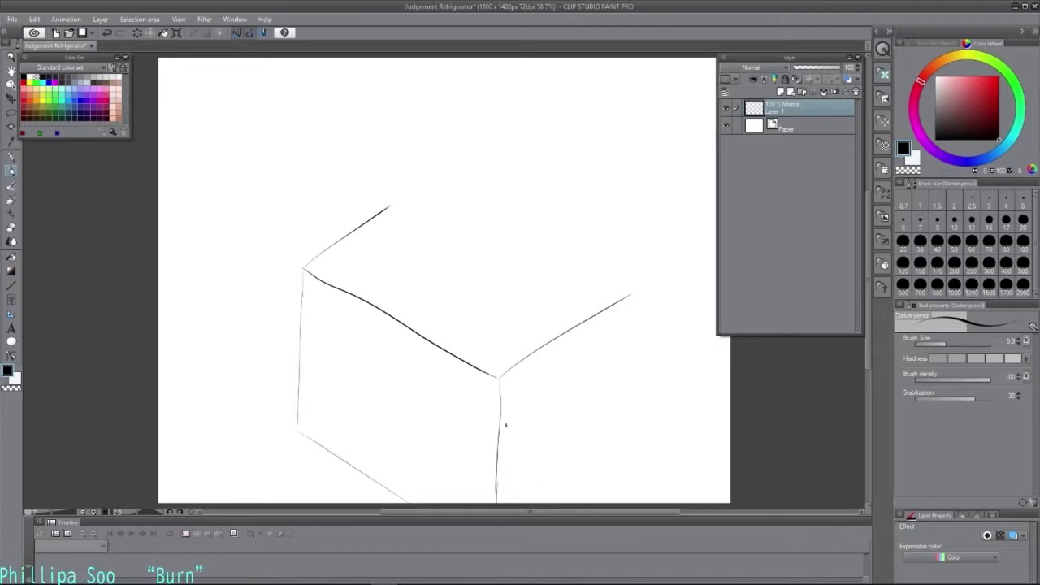
mouse_move(500, 426)
mouse_down()
mouse_move(669, 339)
mouse_move(695, 352)
mouse_up()
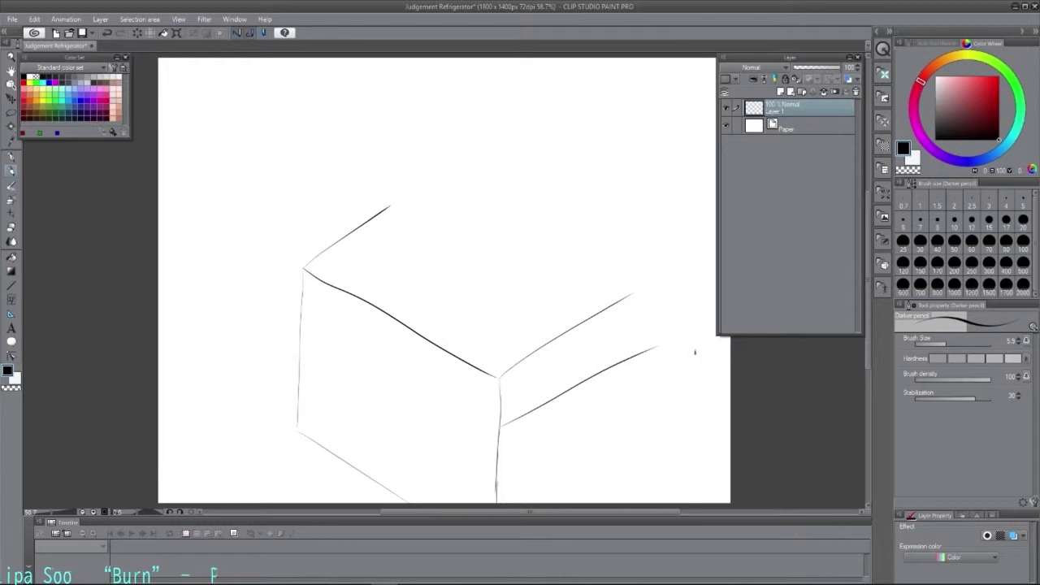
drag(503, 433, 660, 509)
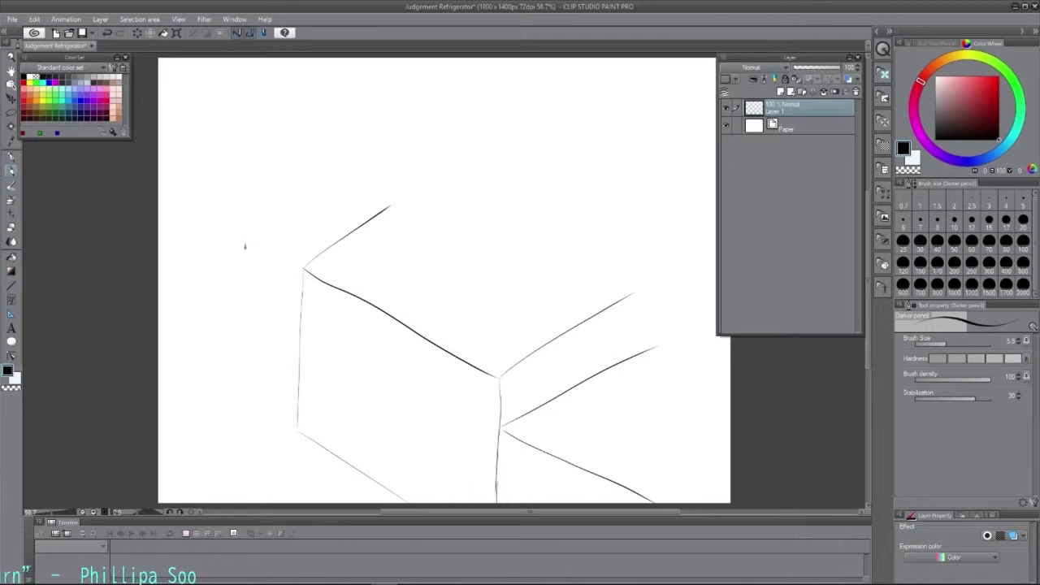
drag(161, 271, 266, 191)
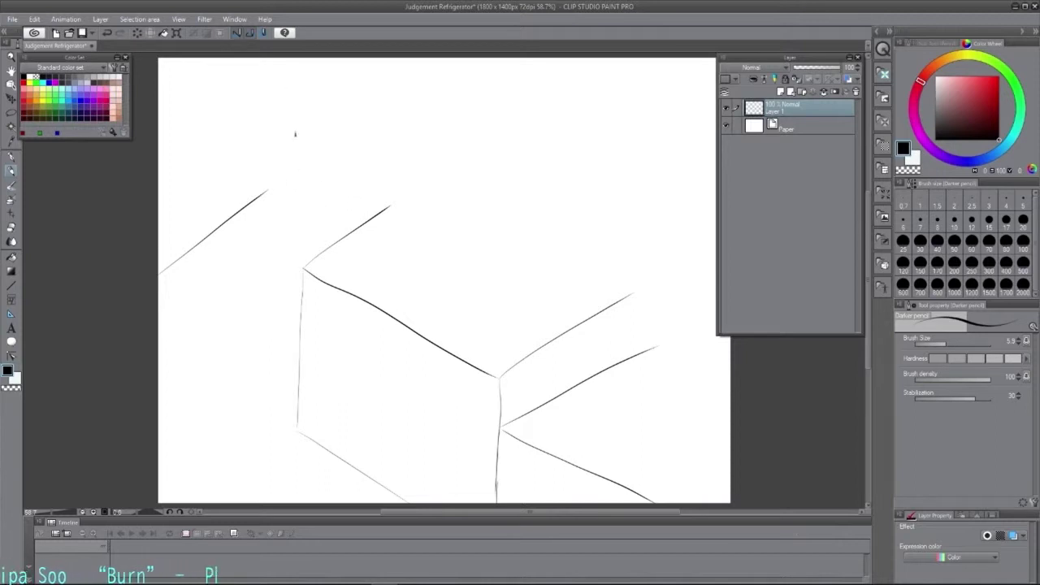
mouse_move(271, 190)
mouse_down()
mouse_move(316, 206)
mouse_move(340, 196)
mouse_up()
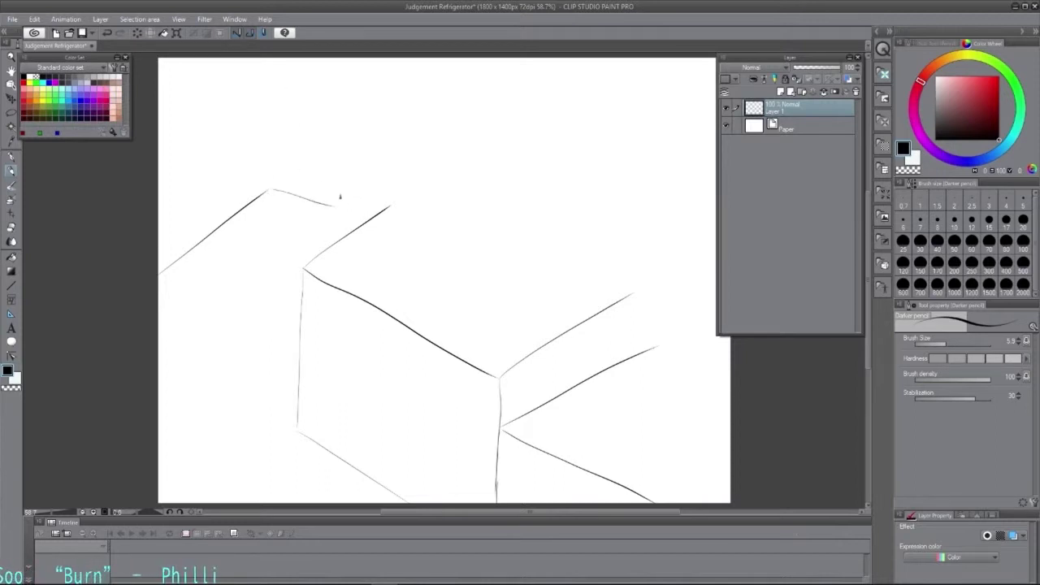
drag(269, 188, 267, 50)
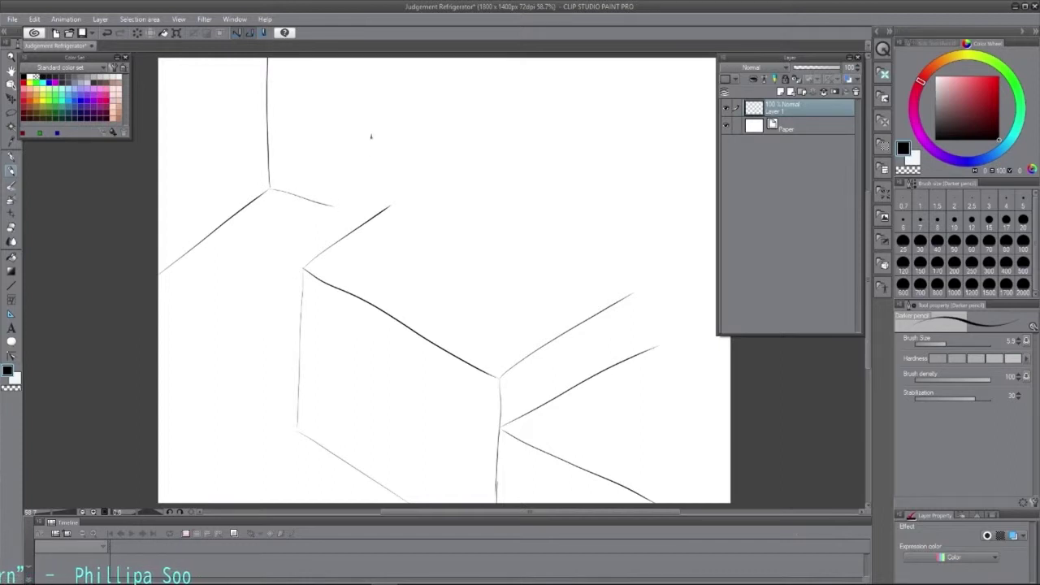
drag(270, 190, 390, 216)
key(ctrl+z)
key(ctrl+z)
key(ctrl+z)
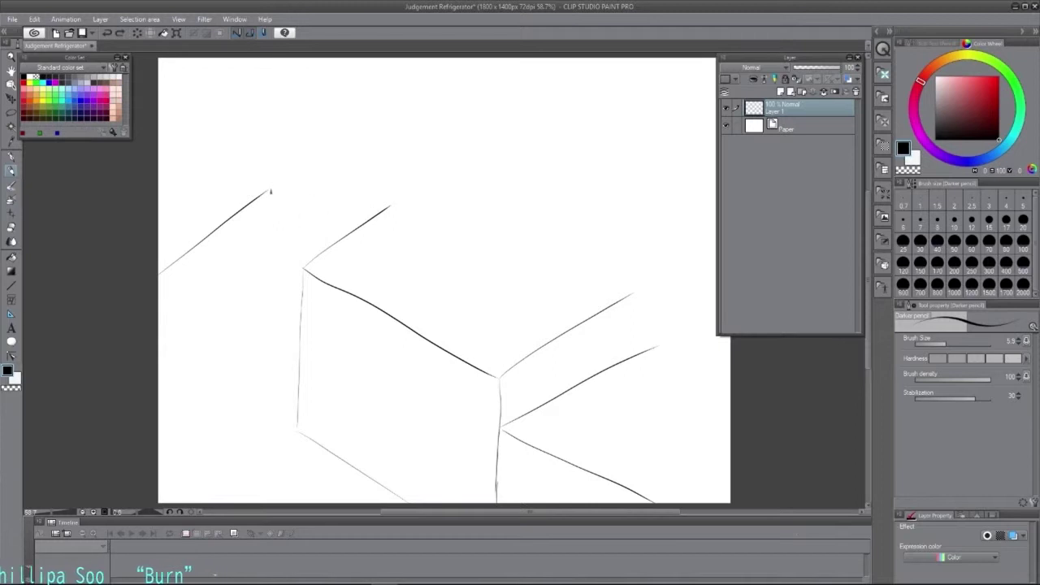
drag(271, 190, 390, 208)
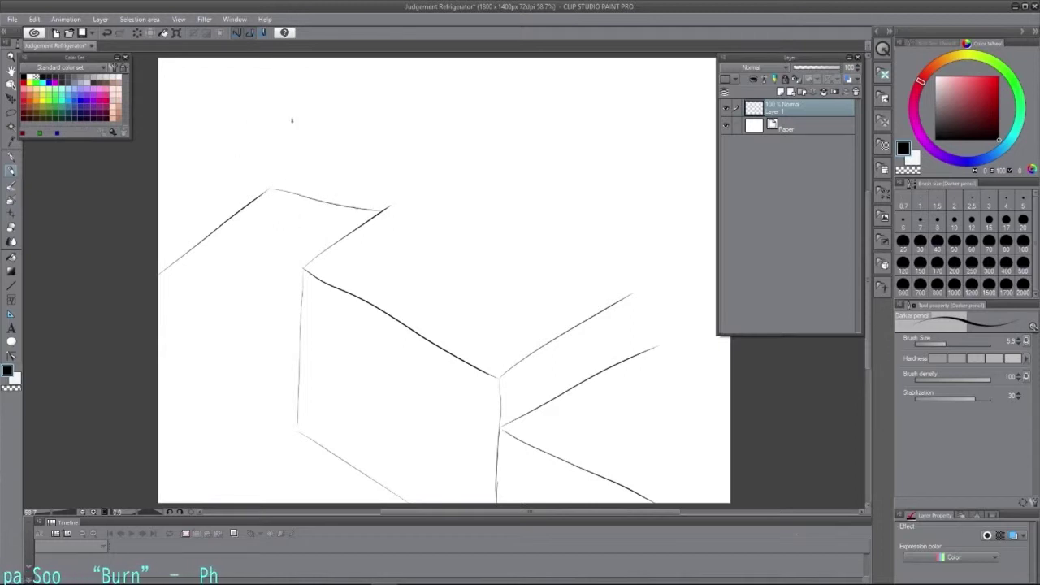
drag(269, 189, 263, 32)
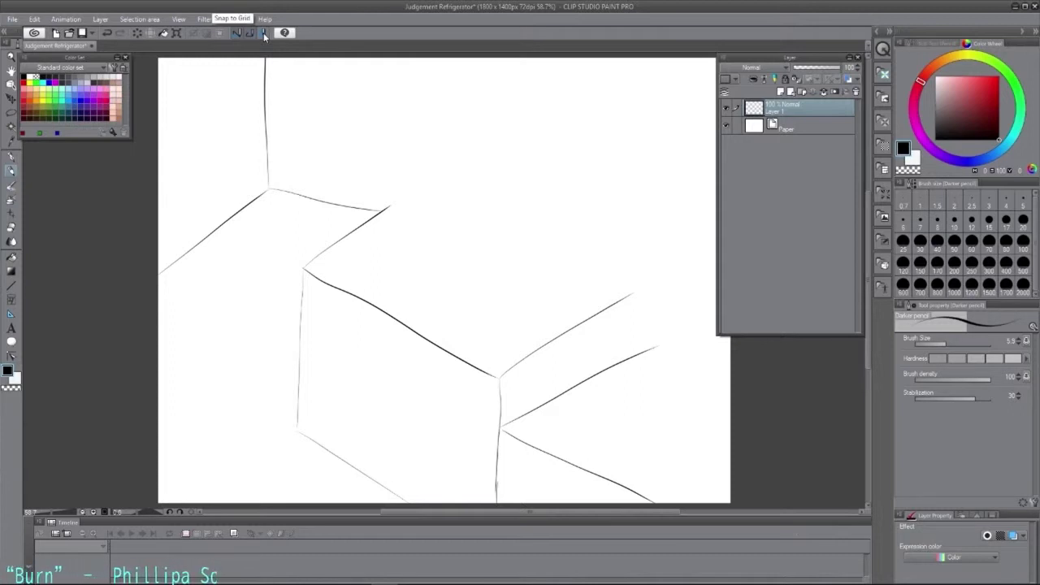
key(ctrl+z)
key(ctrl+z)
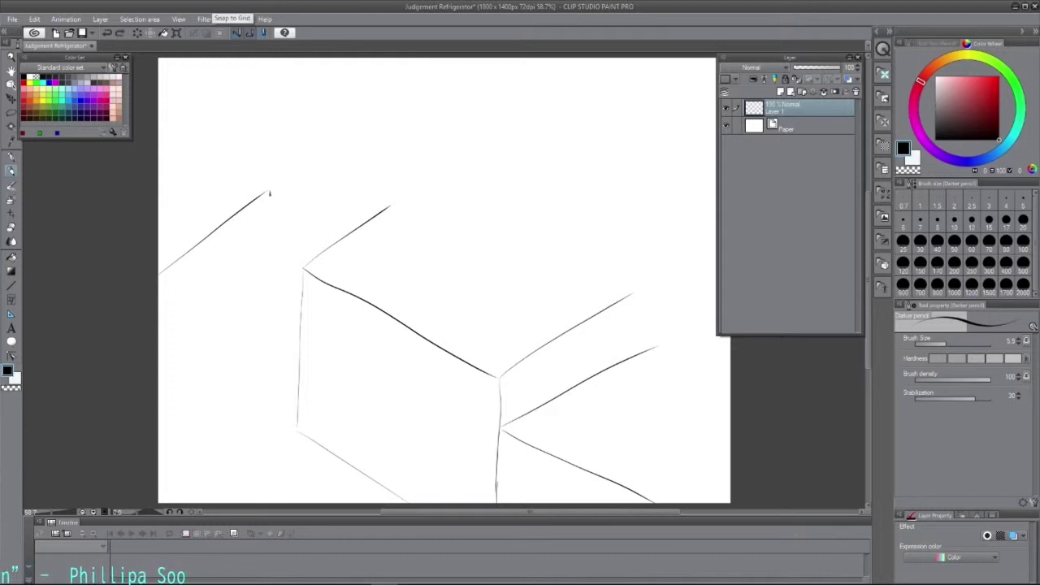
drag(268, 190, 341, 235)
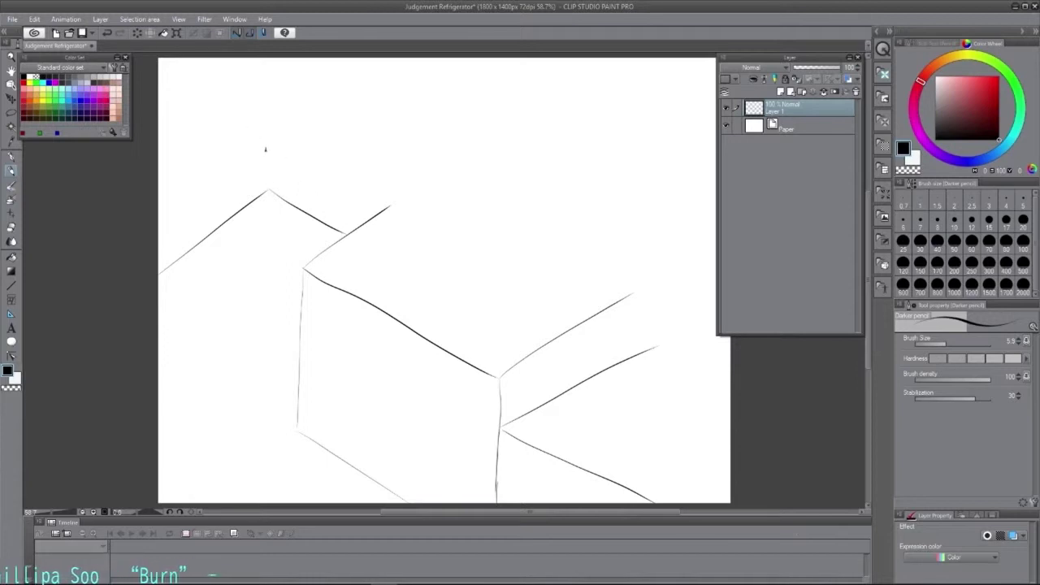
key(ctrl+z)
key(ctrl+z)
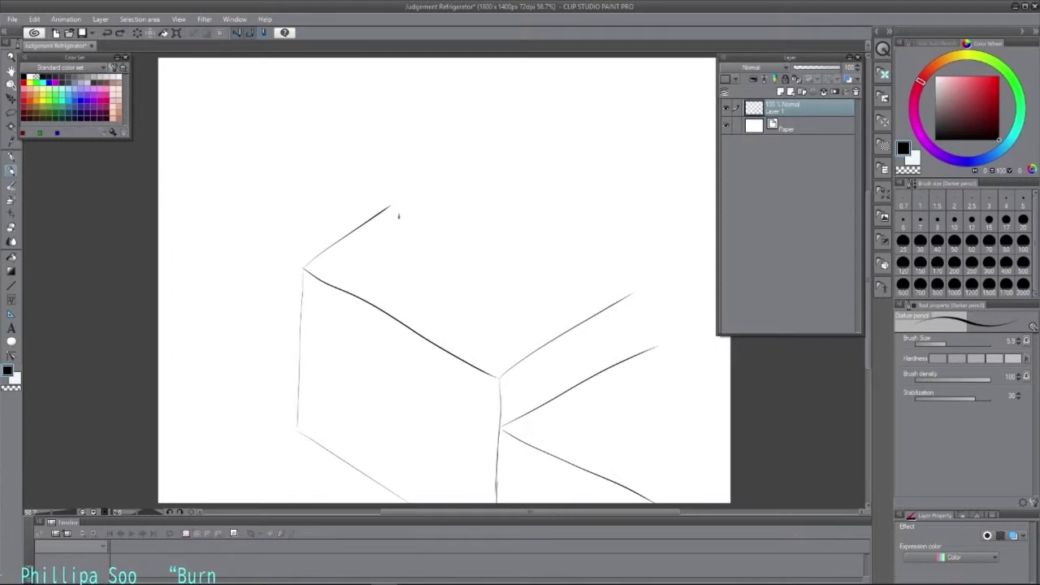
drag(388, 213, 356, 243)
key(ctrl+z)
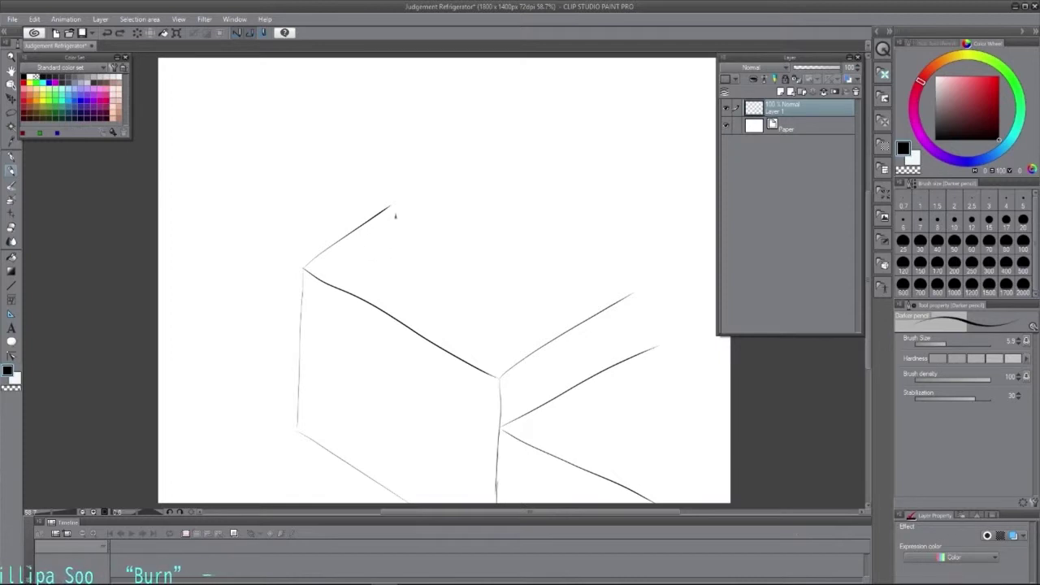
drag(388, 214, 335, 262)
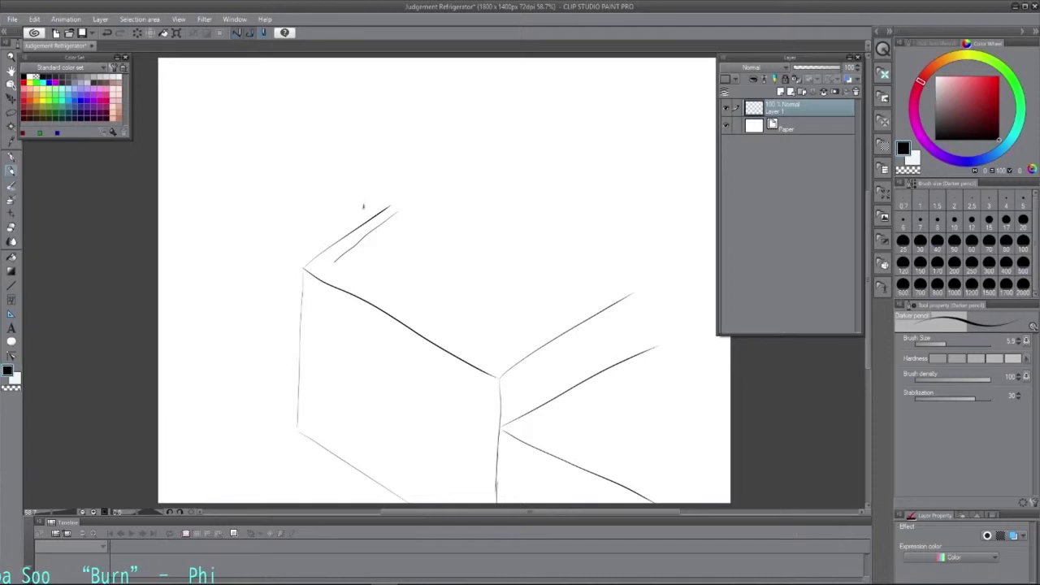
key(ctrl+z)
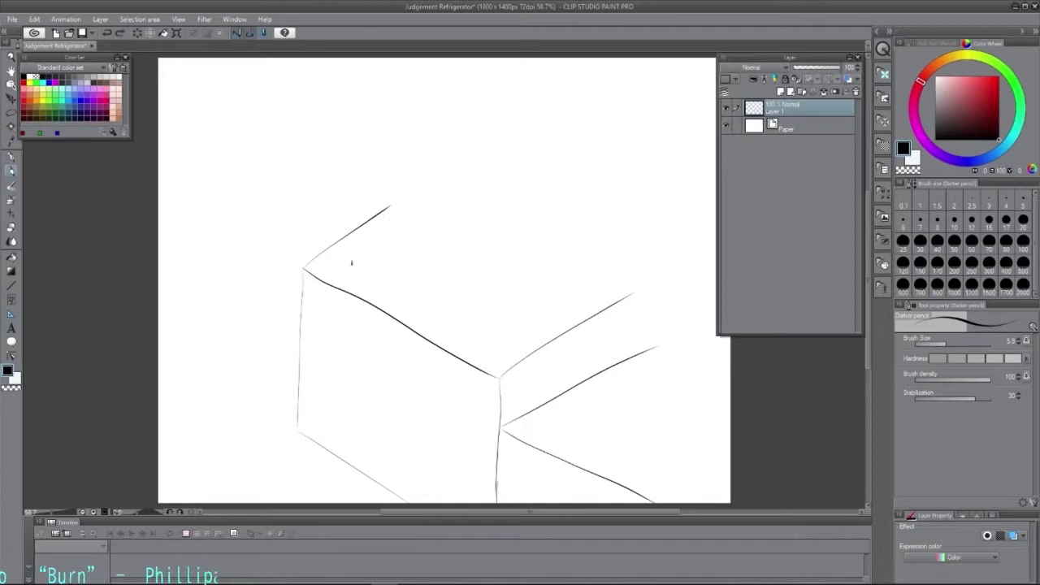
drag(342, 256, 485, 346)
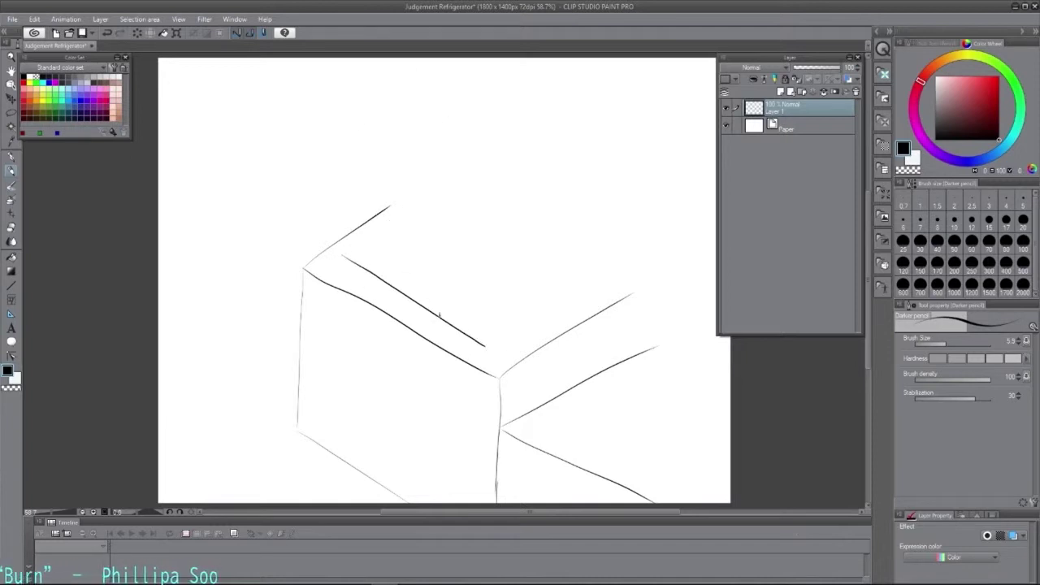
key(ctrl+z)
Step: Sketch the box's inner rim parallel to the outer top edges, with a short inner vertical edge and a closed far-left end
mouse_move(345, 257)
mouse_down()
mouse_move(429, 298)
mouse_move(490, 344)
mouse_move(615, 283)
mouse_up()
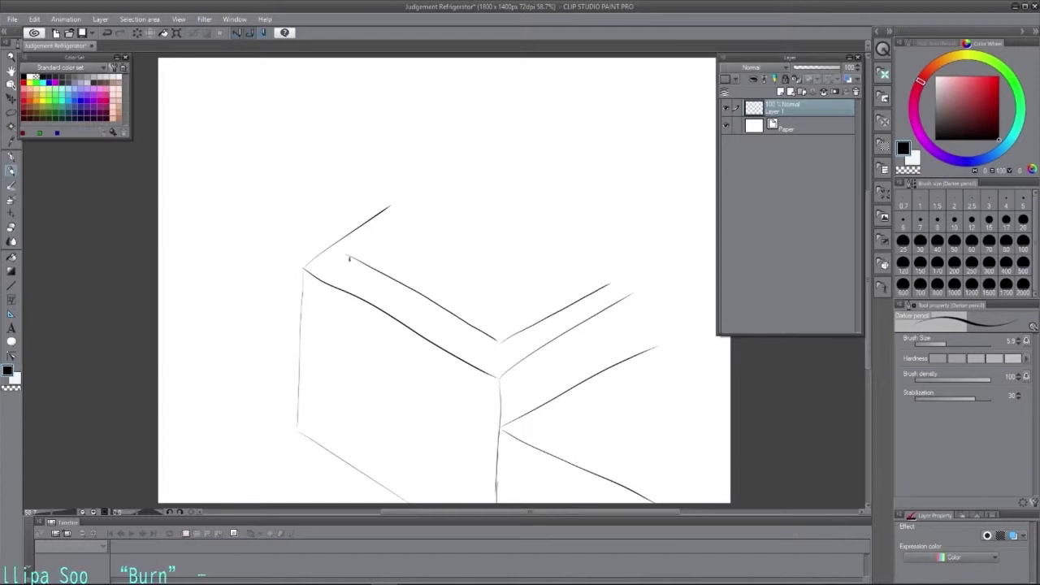
drag(349, 257, 409, 214)
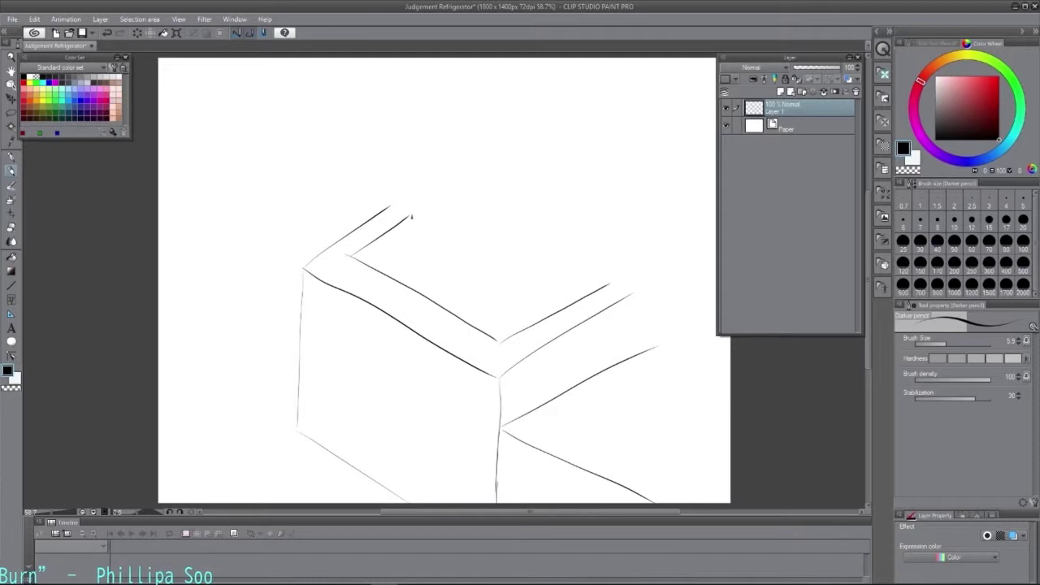
drag(411, 216, 406, 281)
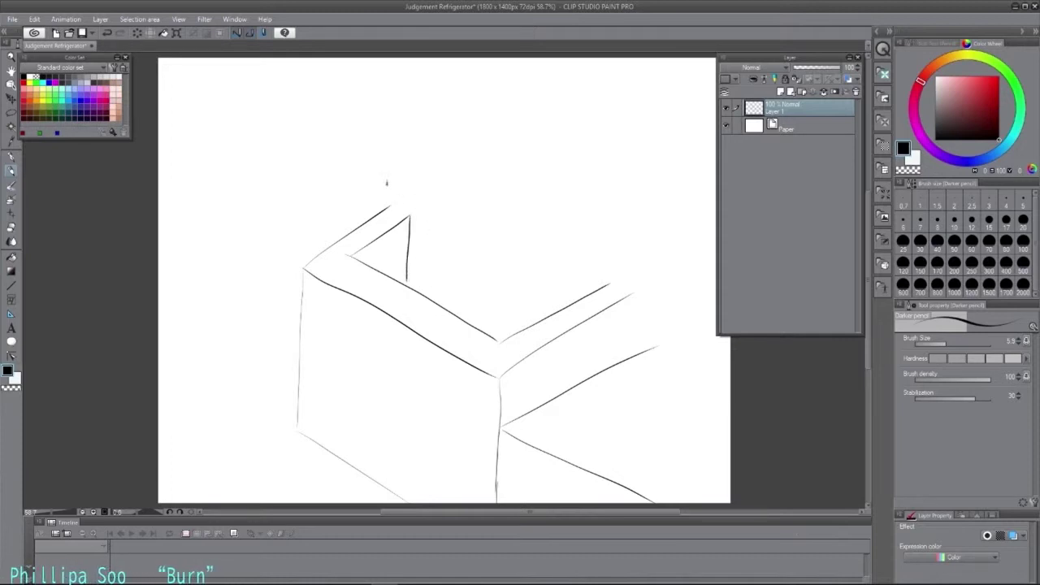
drag(393, 207, 411, 216)
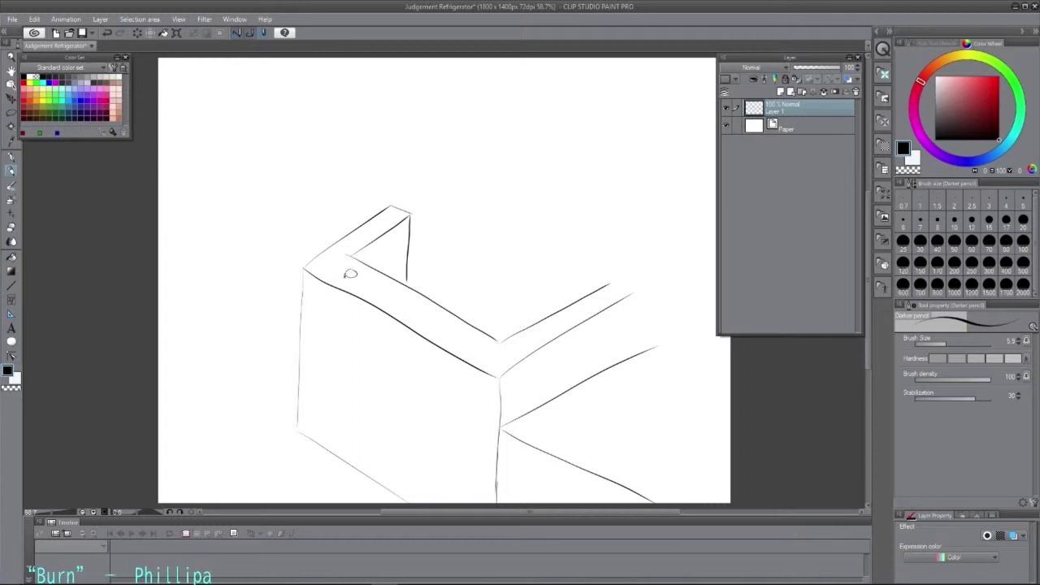
key(ctrl)
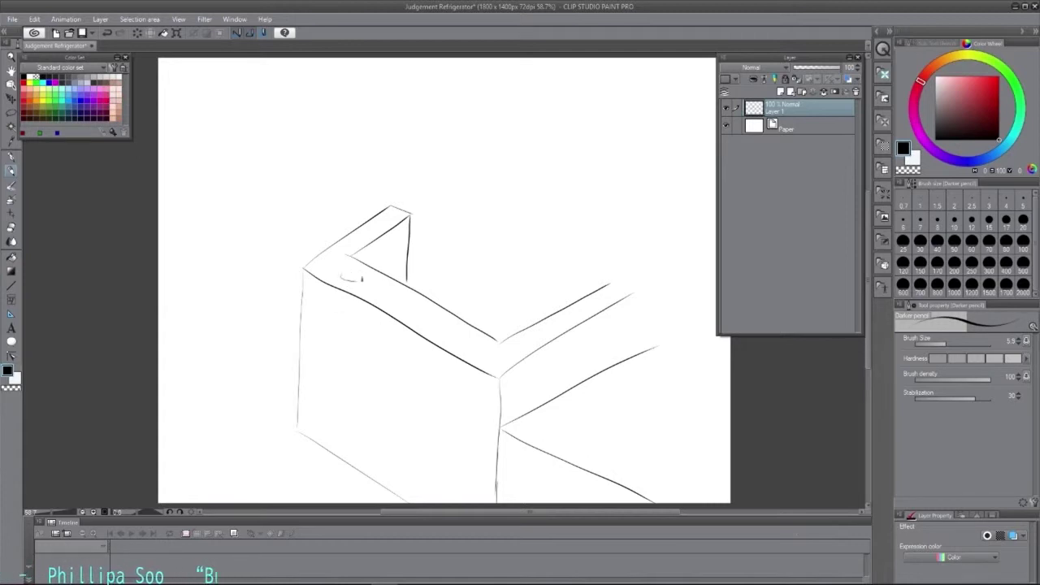
drag(340, 277, 363, 275)
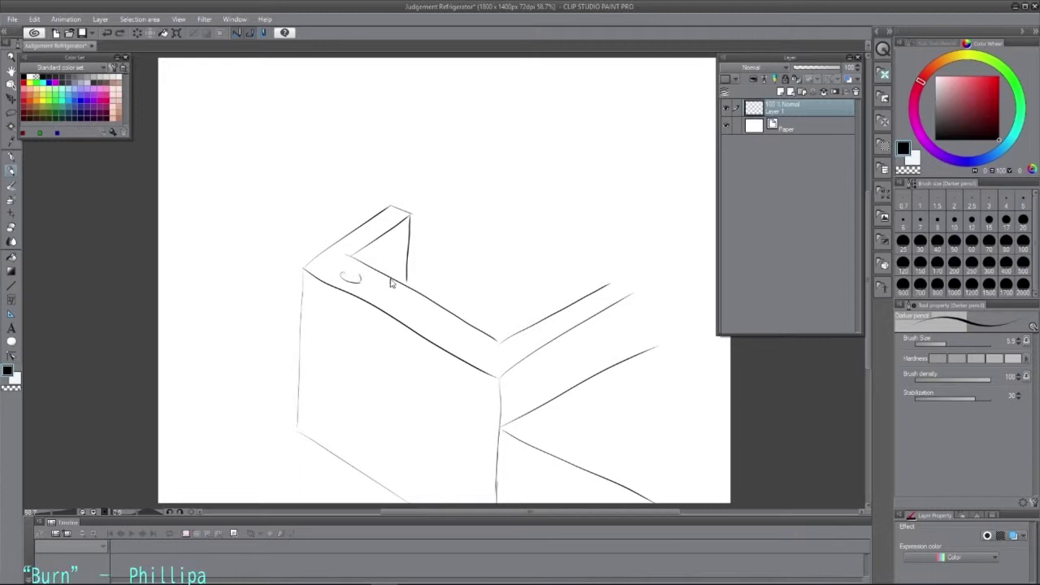
key(ctrl+z)
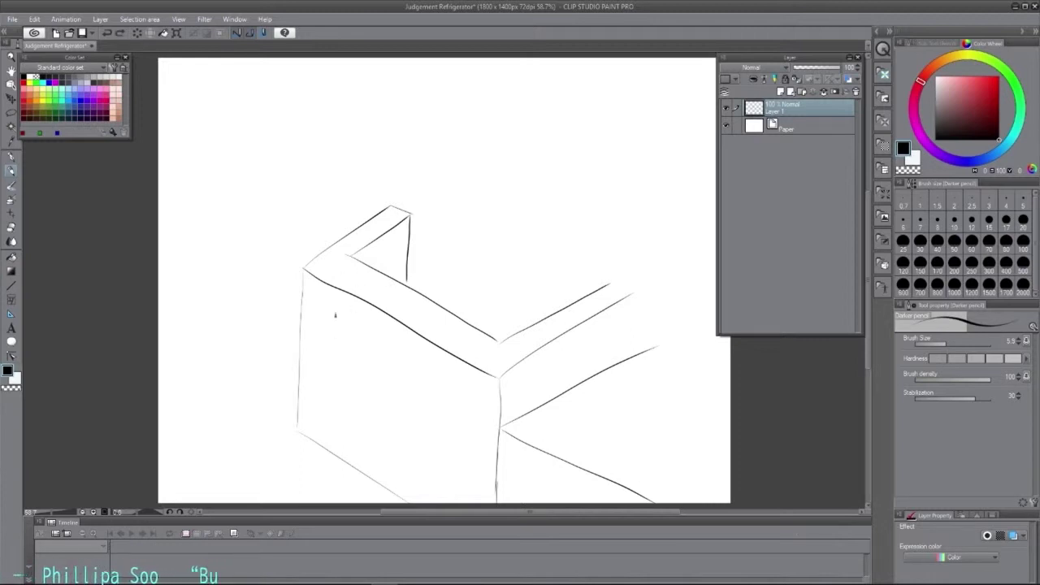
Step: Hand-letter "Judge" on the upper left of the box's front face, slanted along the top edge
mouse_move(329, 307)
mouse_down()
mouse_move(326, 327)
mouse_move(319, 320)
mouse_up()
mouse_move(333, 320)
mouse_down()
mouse_move(355, 333)
mouse_move(350, 346)
mouse_move(373, 341)
mouse_up()
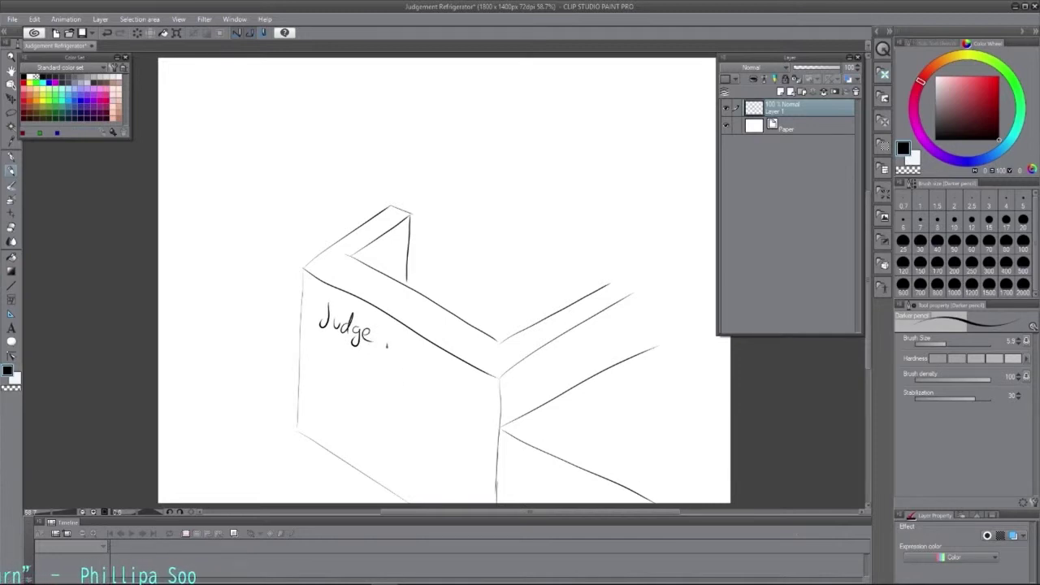
Step: Letter "Frige" after "Judge" on the front face and draw inner rim lines parallel to the lower bench's two diverging edges
mouse_move(388, 340)
mouse_down()
mouse_move(386, 351)
mouse_move(400, 343)
mouse_move(395, 351)
mouse_move(413, 362)
mouse_move(407, 371)
mouse_move(426, 366)
mouse_up()
click(420, 365)
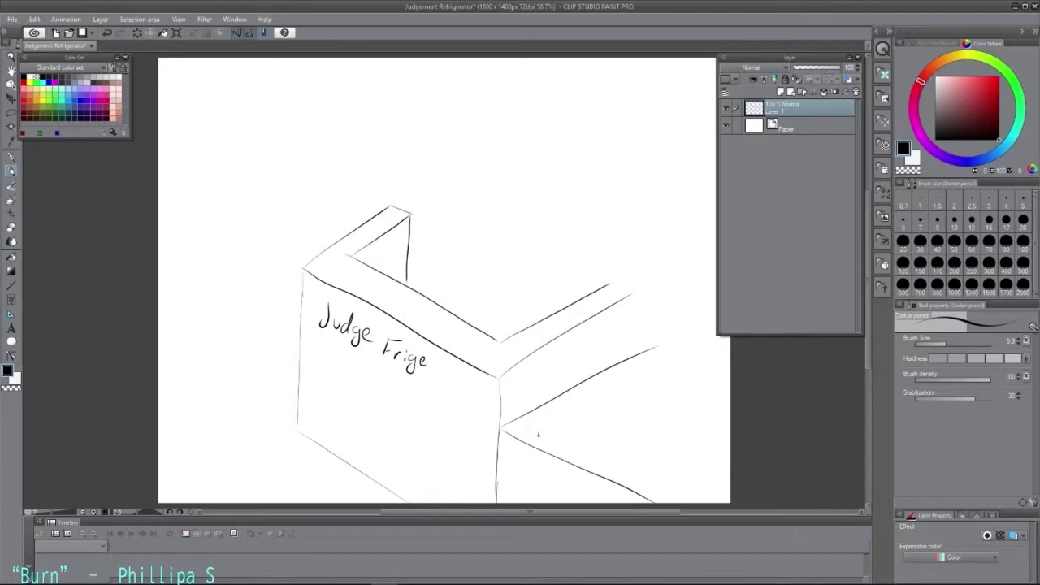
drag(536, 430, 657, 366)
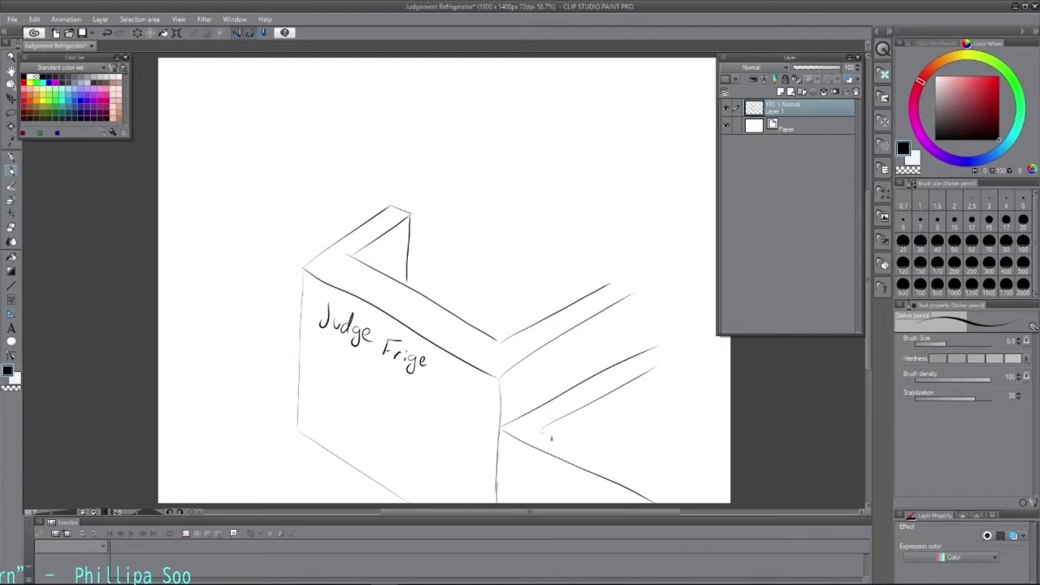
drag(551, 438, 703, 503)
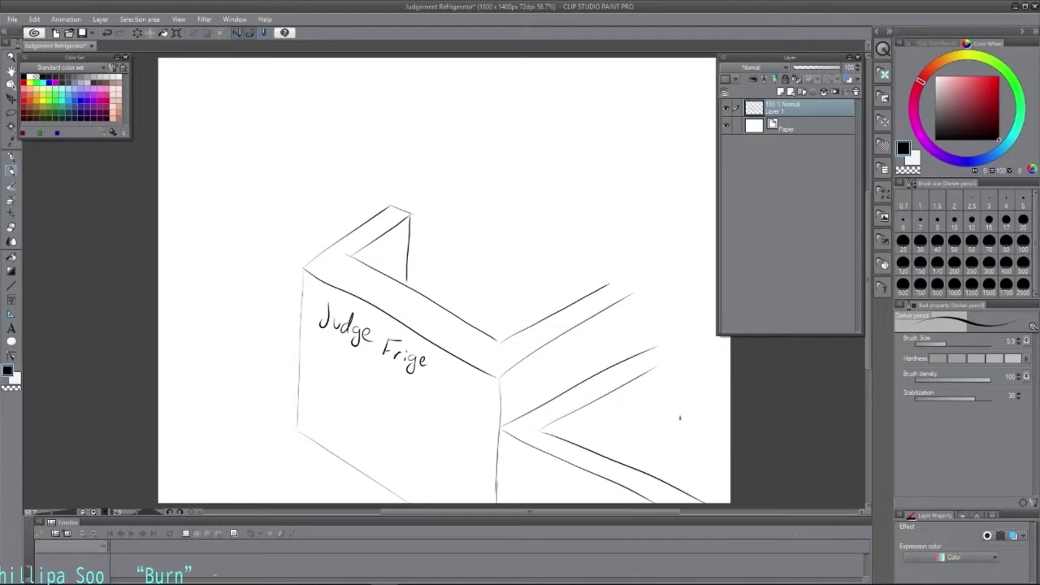
Step: Sketch a small chair at the canvas's right edge behind the lower bench, with a slanted seat, a backrest and short front legs
mouse_move(682, 412)
mouse_down()
mouse_move(672, 443)
mouse_move(716, 464)
mouse_move(741, 439)
mouse_move(714, 464)
mouse_move(743, 429)
mouse_up()
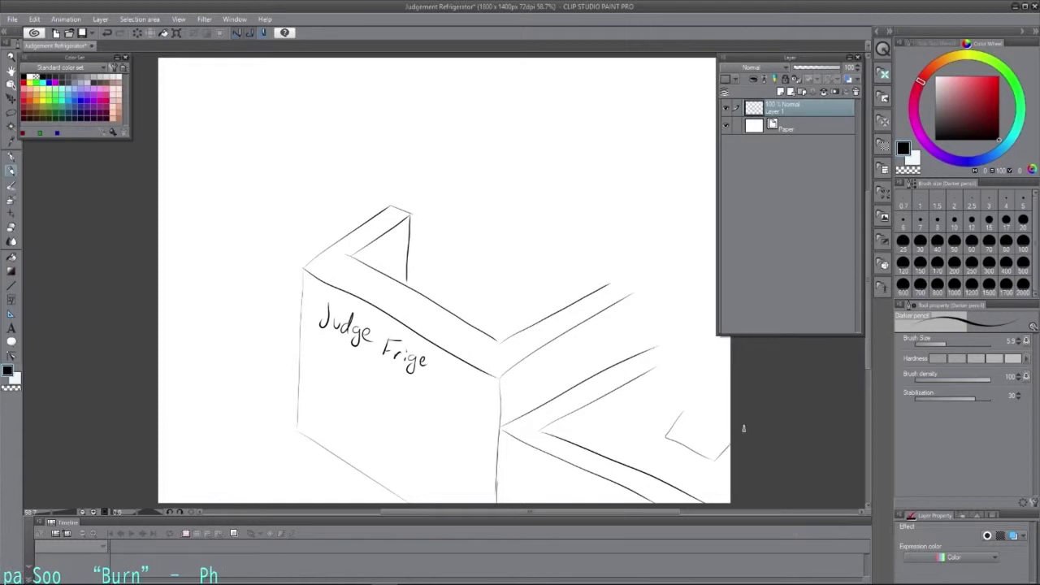
key(ctrl+z)
mouse_move(714, 460)
mouse_down()
mouse_move(734, 432)
mouse_move(687, 419)
mouse_move(754, 439)
mouse_up()
key(ctrl+z)
drag(684, 413, 730, 430)
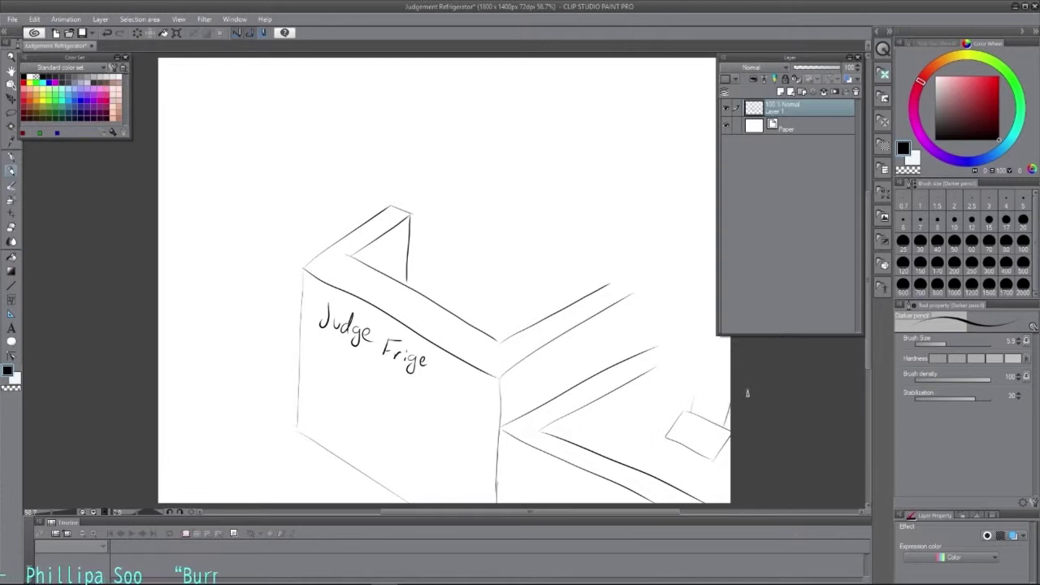
mouse_move(723, 428)
mouse_down()
mouse_move(735, 384)
mouse_move(733, 393)
mouse_move(689, 399)
mouse_move(737, 409)
mouse_move(726, 377)
mouse_move(700, 381)
mouse_move(730, 381)
mouse_up()
mouse_move(667, 441)
mouse_down()
mouse_move(664, 479)
mouse_move(714, 473)
mouse_move(710, 489)
mouse_up()
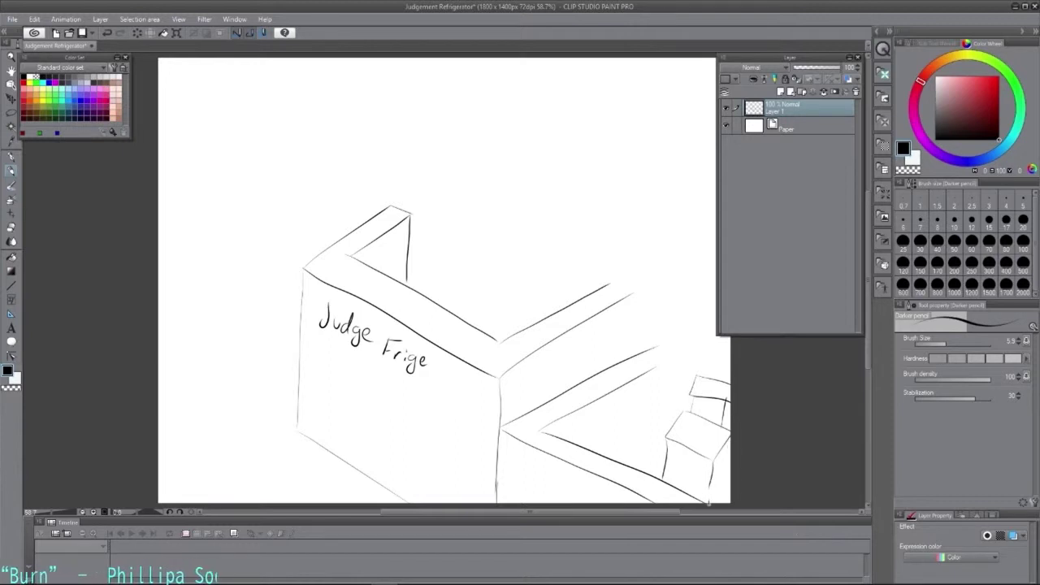
key(ctrl+z)
key(ctrl+z)
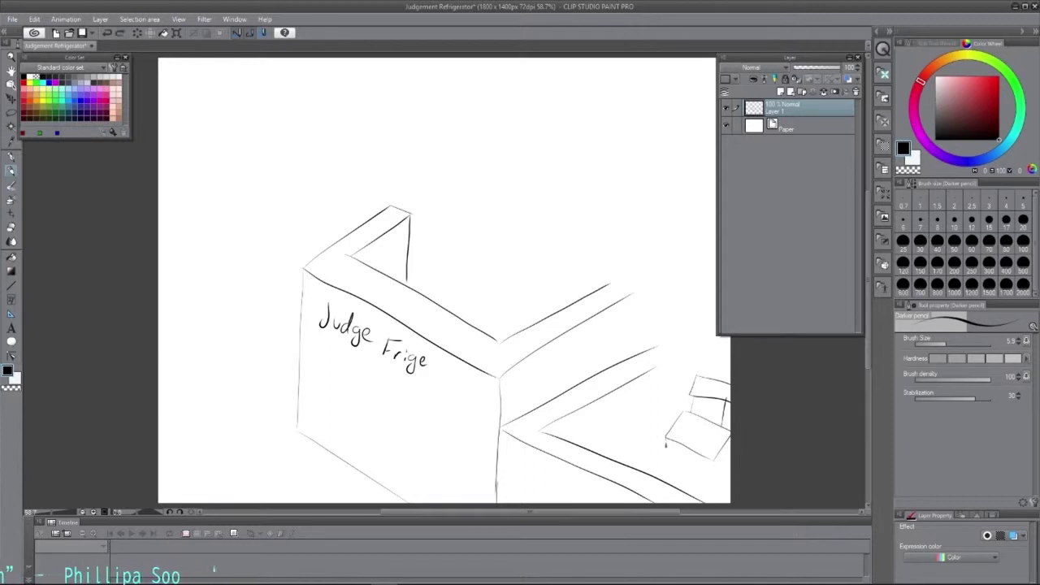
mouse_move(667, 439)
mouse_down()
mouse_move(665, 465)
mouse_move(712, 466)
mouse_move(709, 492)
mouse_up()
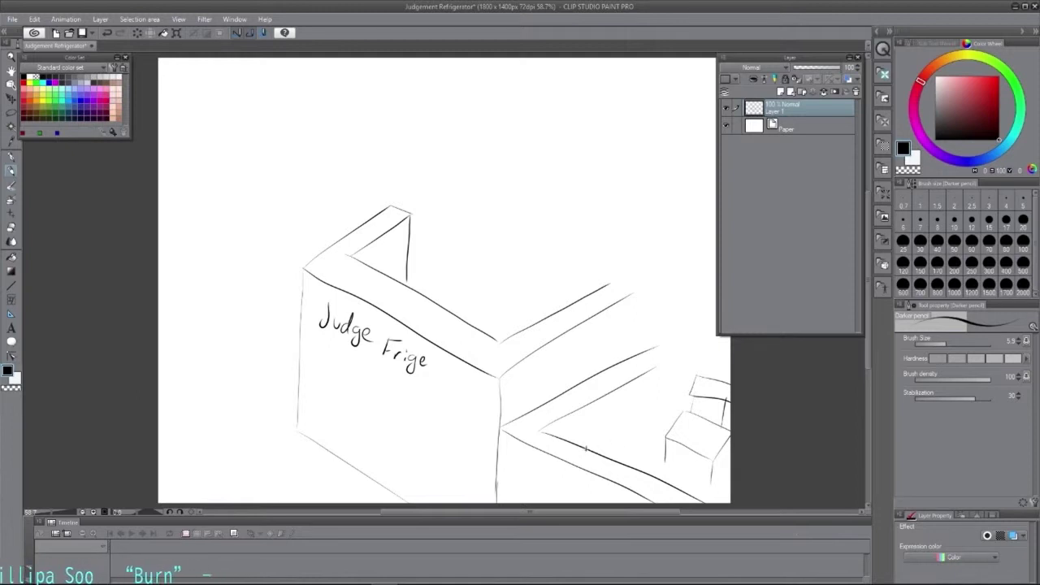
Step: Draw the lower bench's inner base line and close the far right ends of both benches with short caps and vertical edges
drag(588, 445, 668, 406)
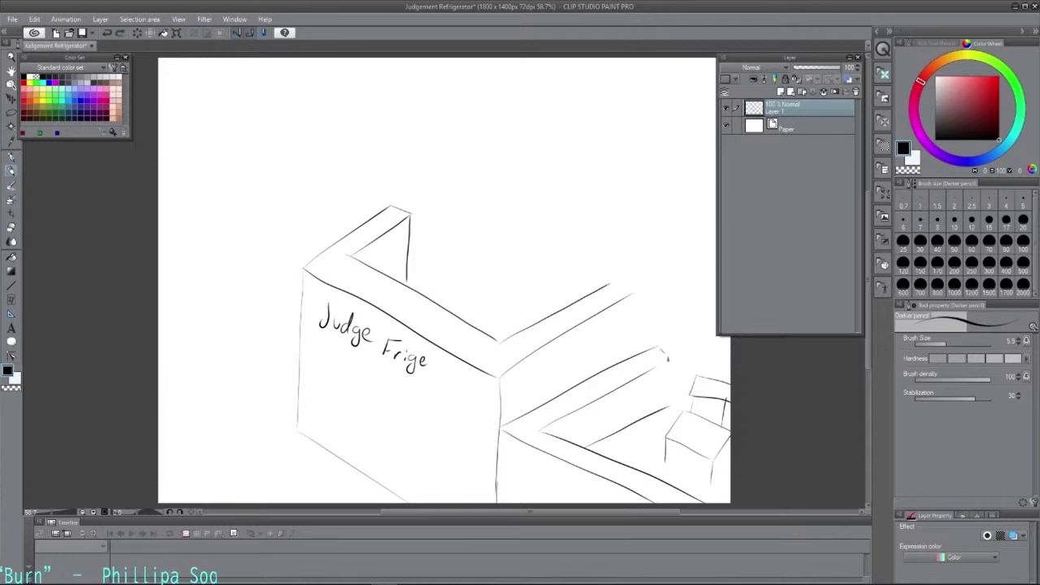
mouse_move(654, 371)
mouse_down()
mouse_move(677, 358)
mouse_move(670, 405)
mouse_up()
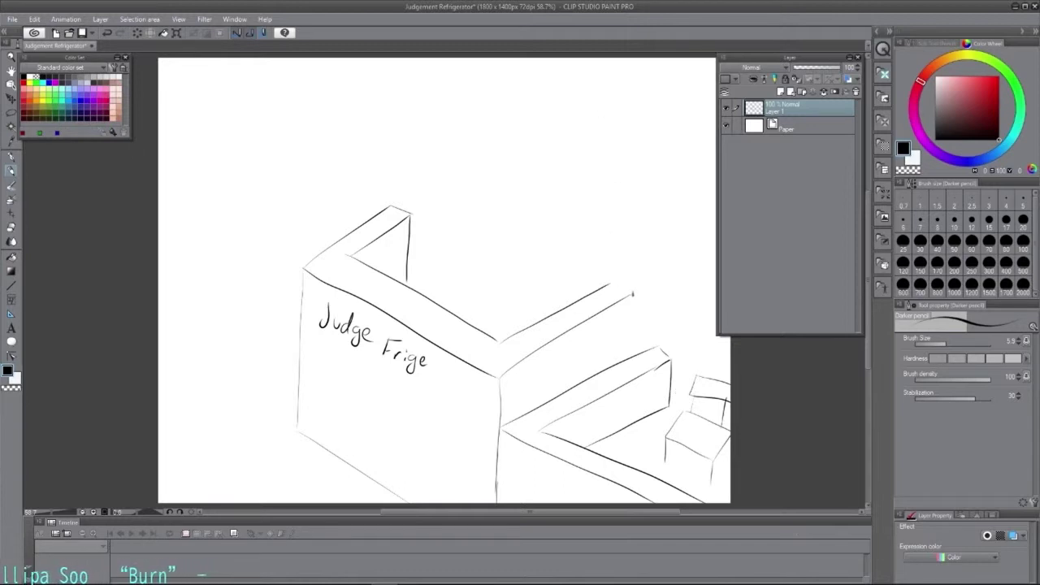
mouse_move(611, 281)
mouse_down()
mouse_move(637, 292)
mouse_move(635, 361)
mouse_up()
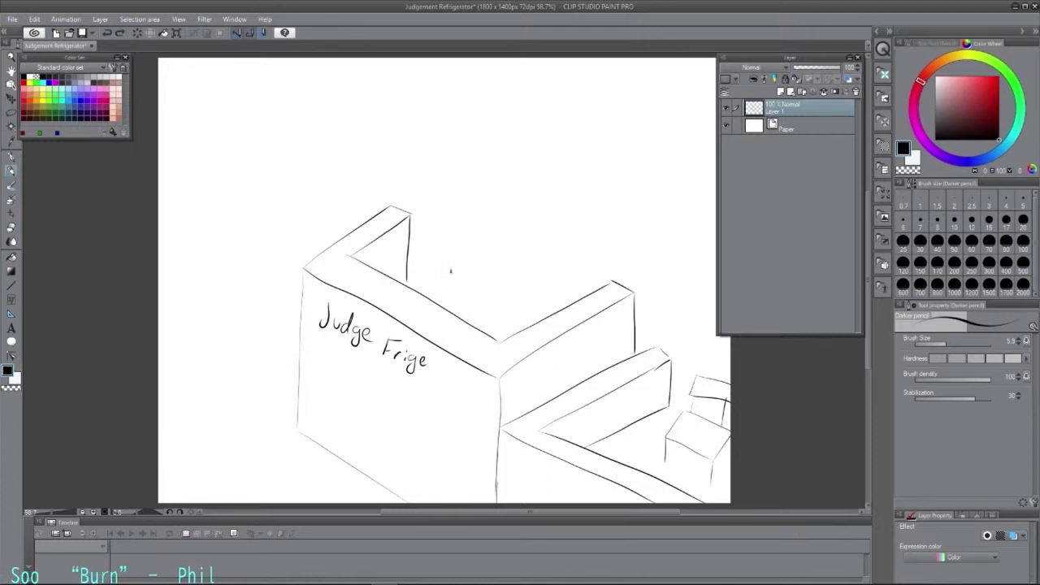
Step: Sketch the refrigerator's front face rising behind the judge's bench, plus the top edge receding from its upper left corner
mouse_move(424, 294)
mouse_down()
mouse_move(425, 183)
mouse_move(434, 164)
mouse_move(424, 173)
mouse_move(545, 130)
mouse_up()
drag(422, 173, 517, 238)
key(ctrl+z)
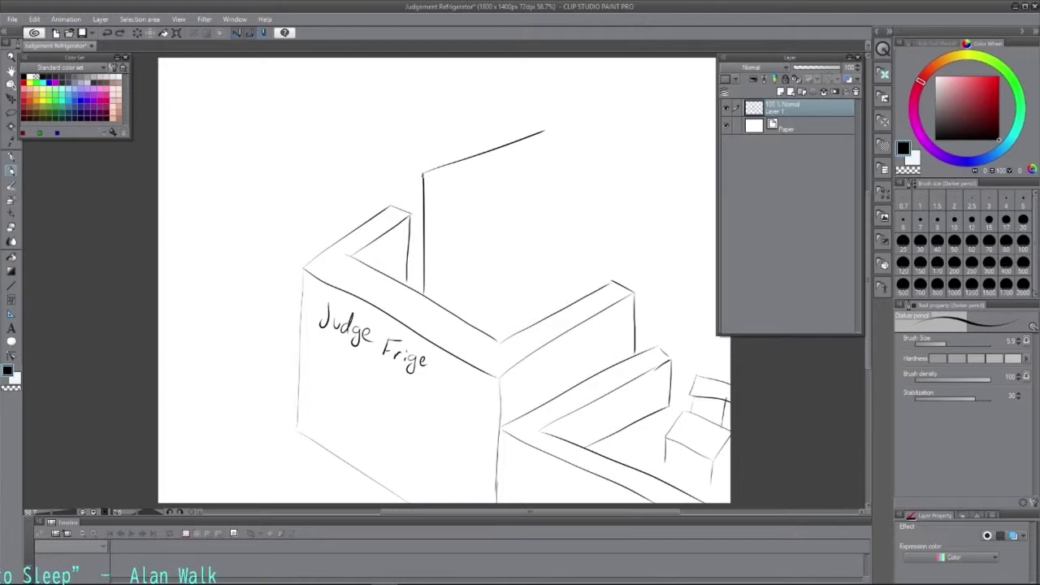
mouse_move(424, 172)
mouse_down()
mouse_move(537, 219)
mouse_move(555, 239)
mouse_move(525, 260)
mouse_move(516, 333)
mouse_up()
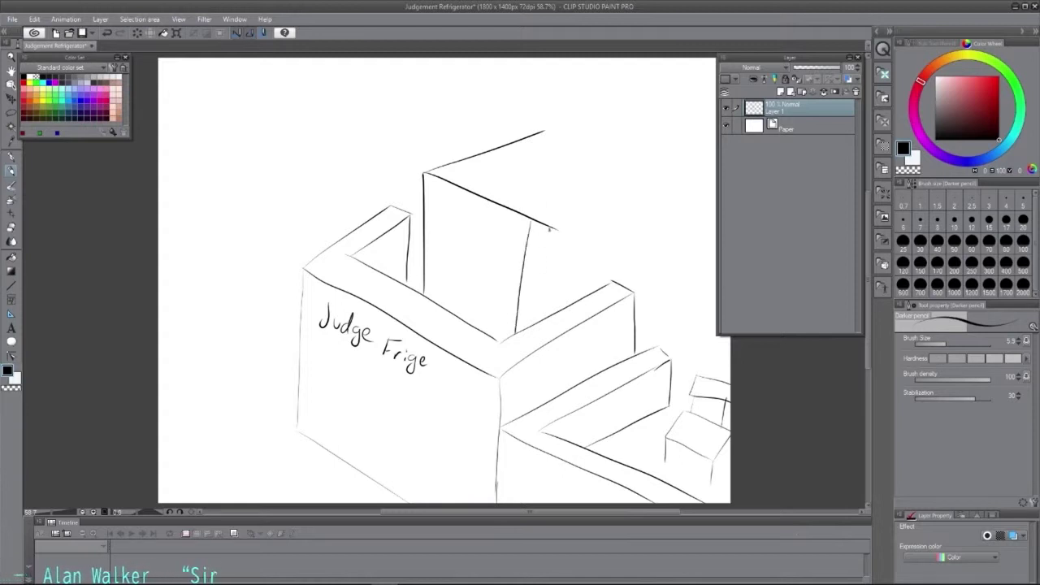
Step: Complete the refrigerator's top and right side with a receding right edge, a back edge and a vertical edge down to the bench
drag(532, 221, 615, 163)
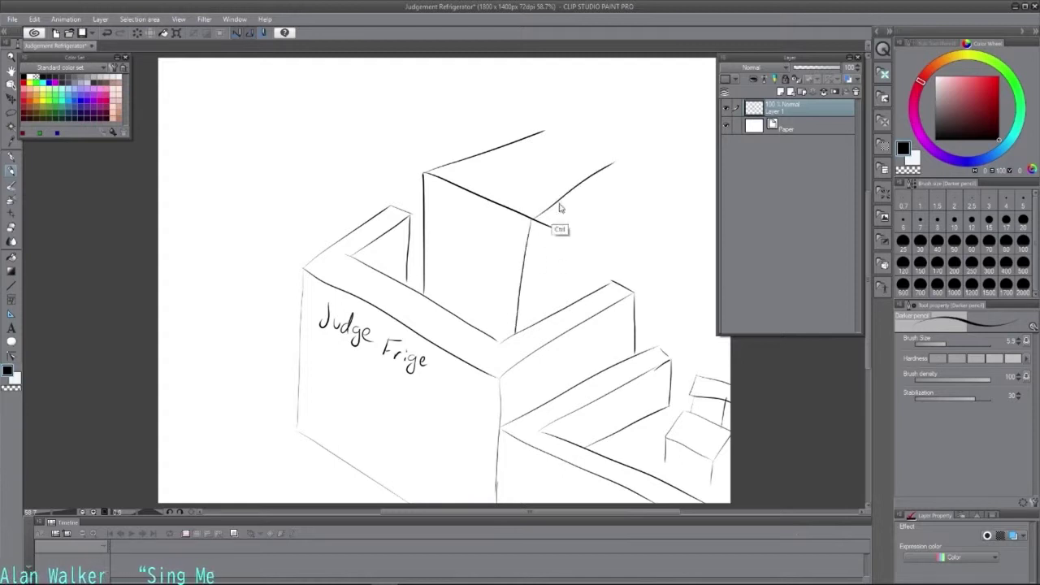
key(ctrl+z)
drag(533, 221, 632, 169)
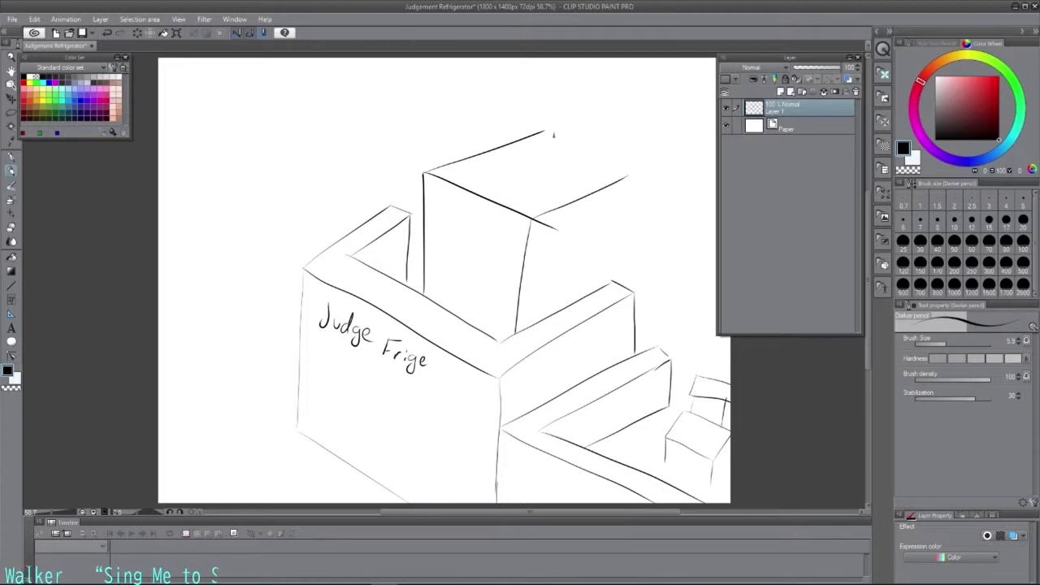
mouse_move(546, 131)
mouse_down()
mouse_move(630, 182)
mouse_move(616, 279)
mouse_up()
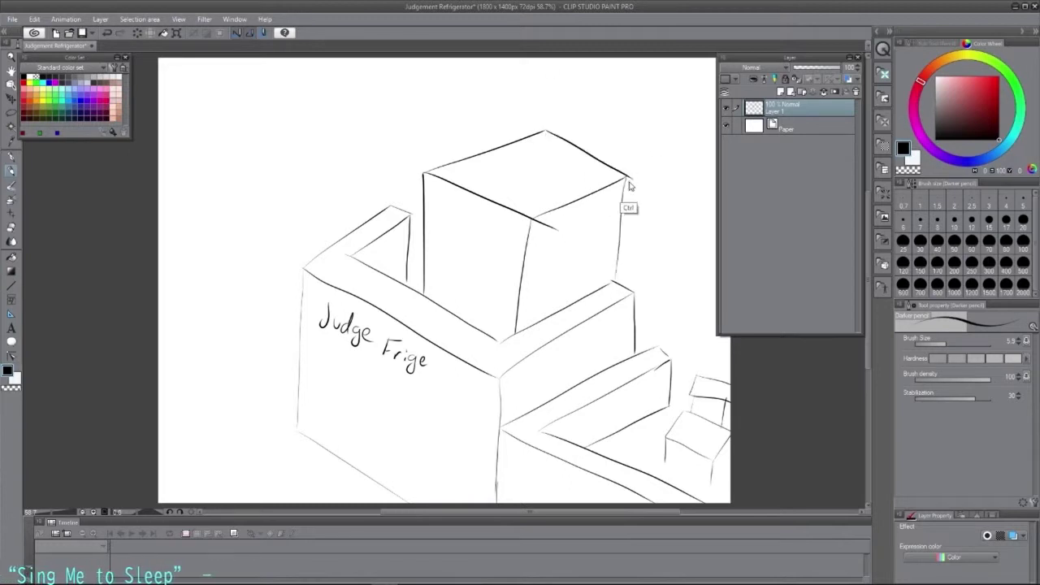
key(ctrl+z)
drag(628, 174, 612, 282)
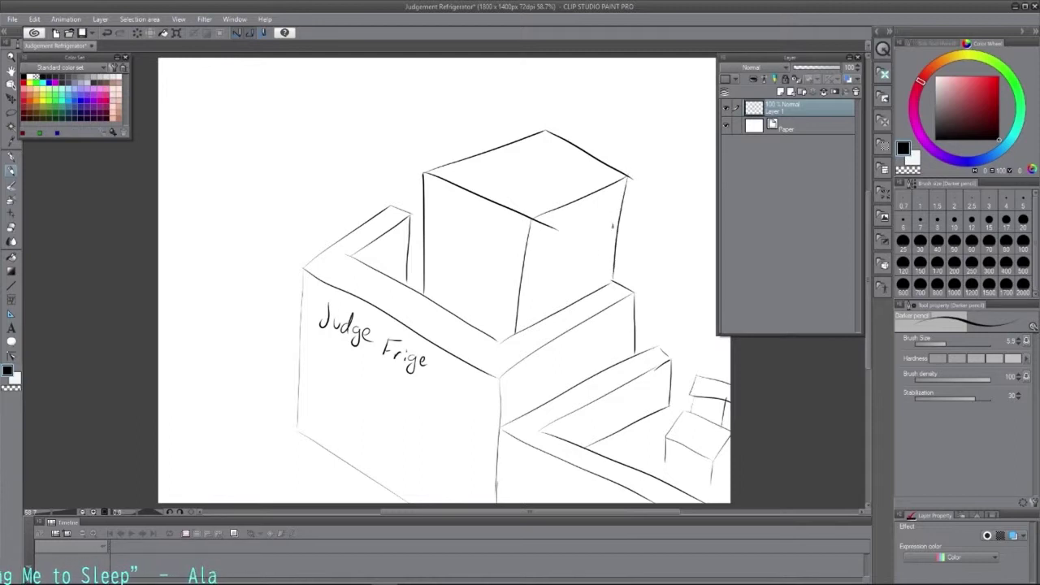
Step: Erase the overshooting line ends at the refrigerator's front and right top corners with the Hard eraser, and return to the Darker pencil
click(13, 227)
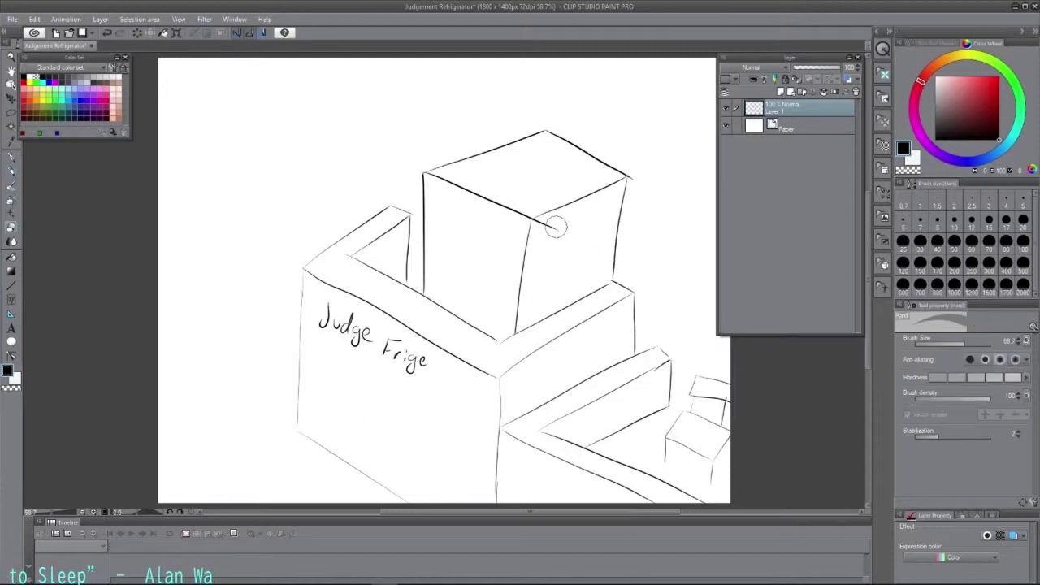
mouse_move(553, 232)
mouse_down()
mouse_move(540, 232)
mouse_move(542, 221)
mouse_up()
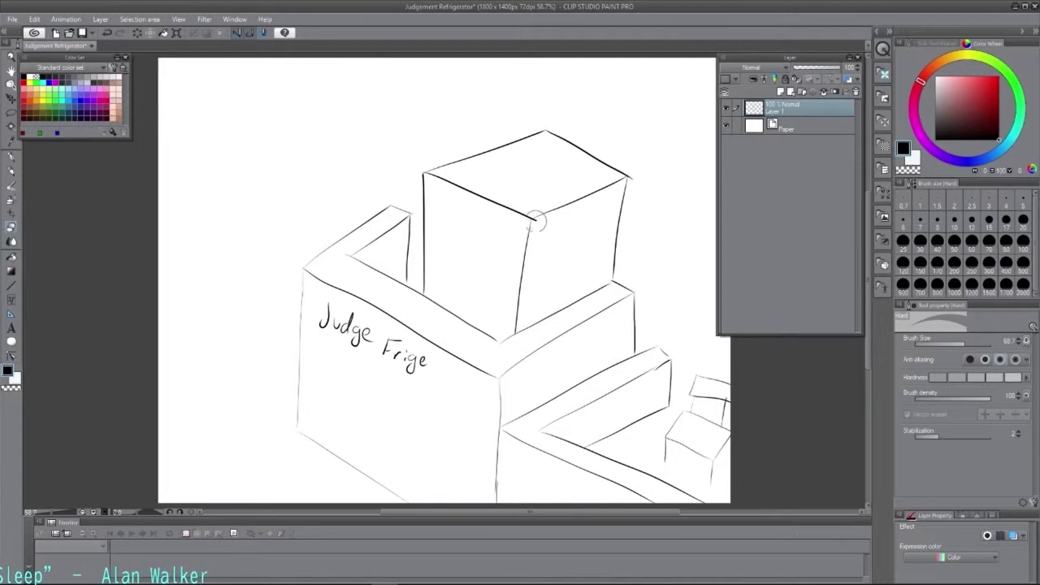
click(633, 179)
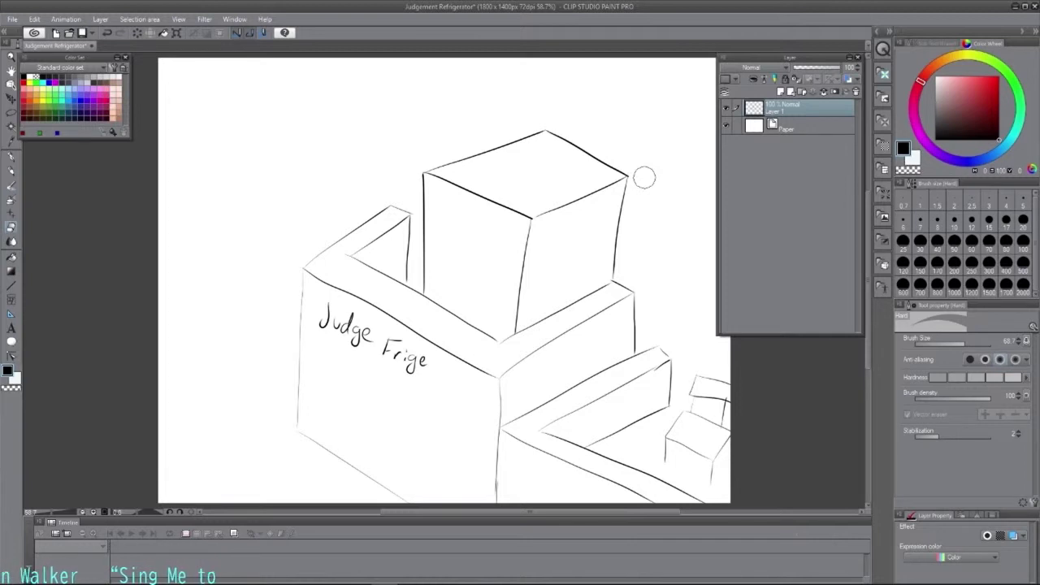
click(11, 171)
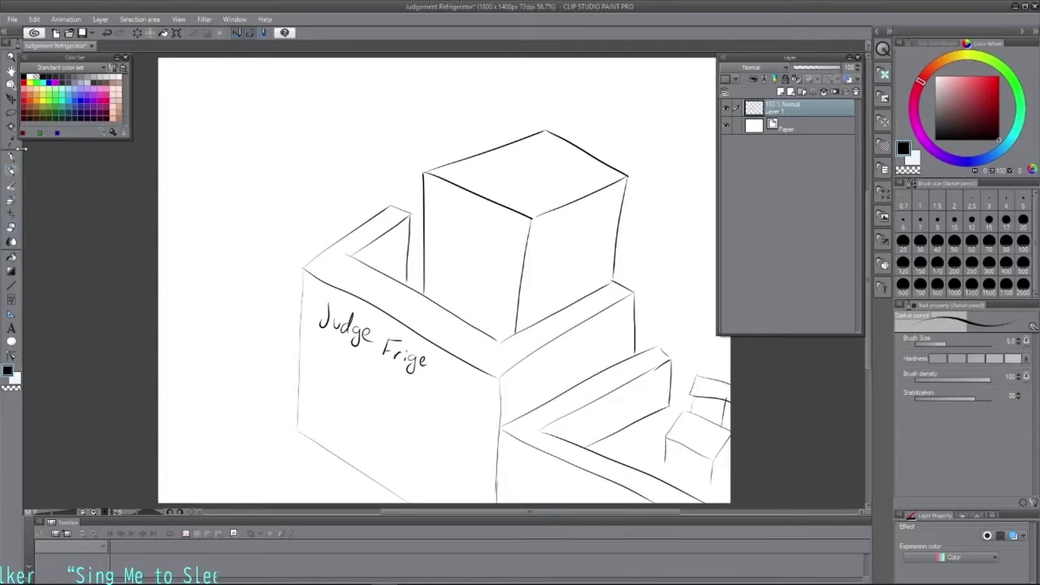
mouse_move(627, 177)
mouse_down()
mouse_move(567, 157)
mouse_move(626, 176)
mouse_up()
key(ctrl+z)
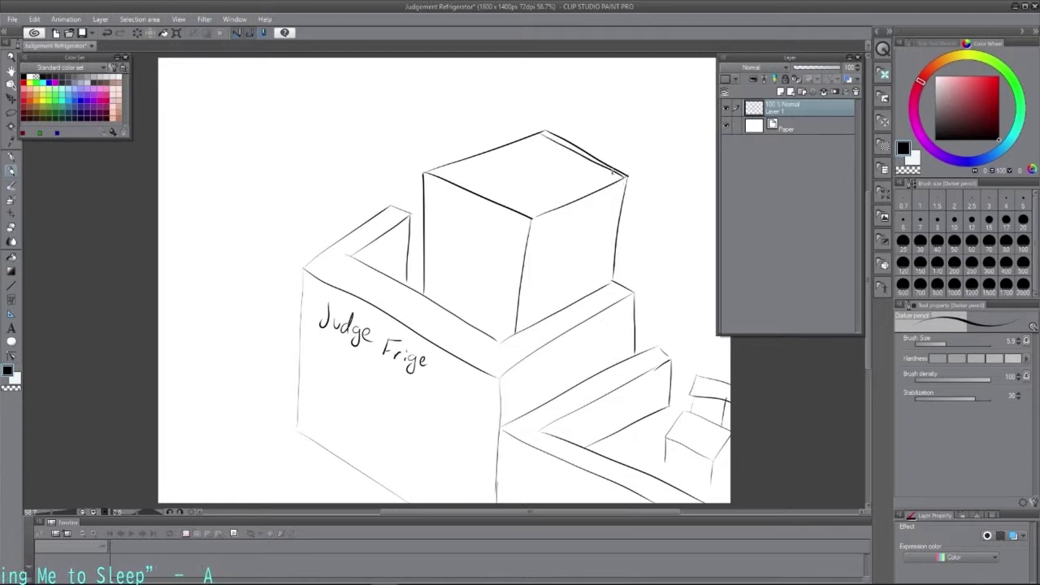
key(ctrl+z)
drag(541, 131, 627, 175)
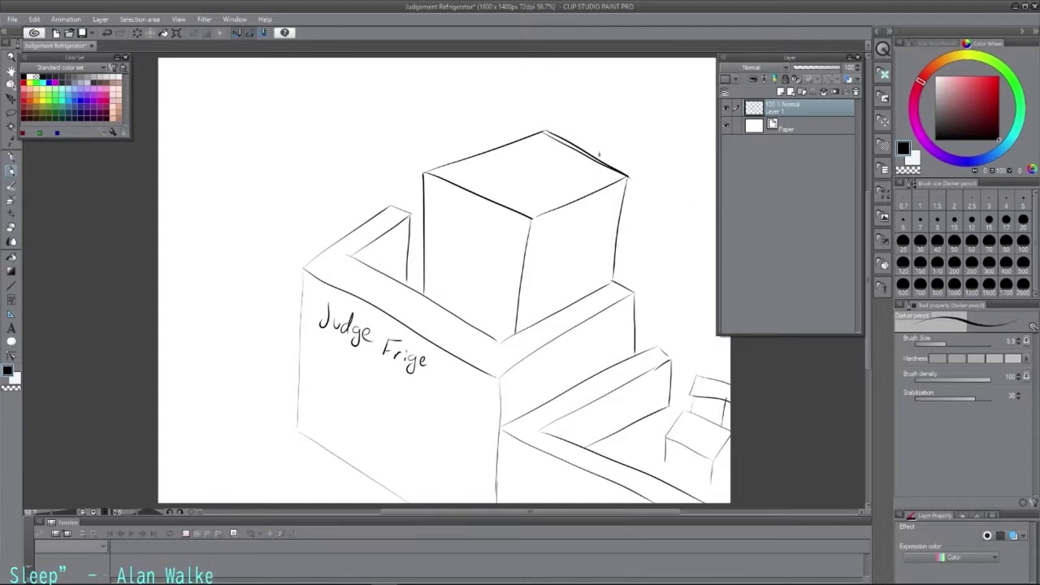
key(ctrl+z)
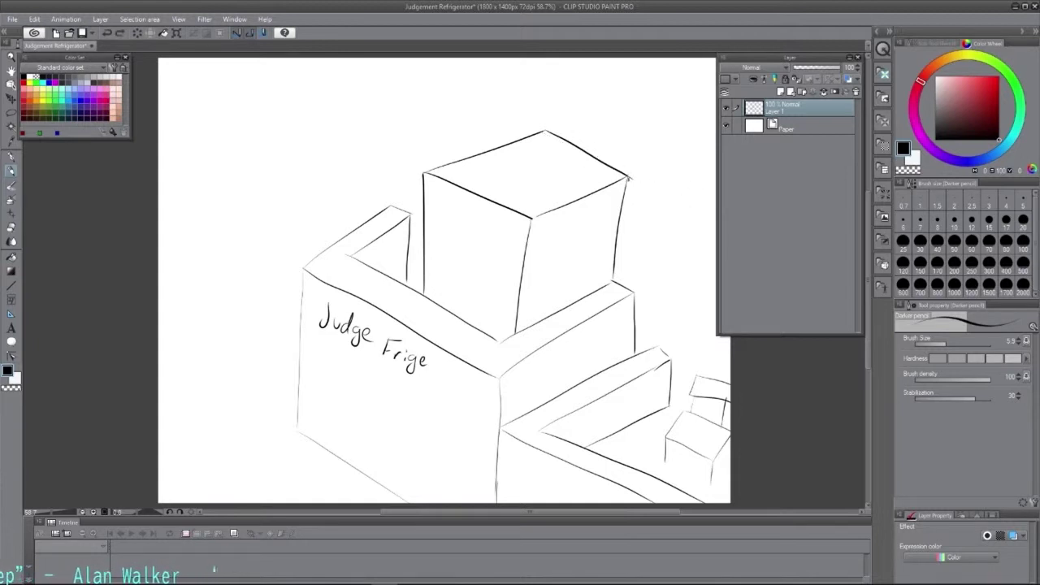
drag(629, 178, 534, 140)
key(ctrl+z)
drag(627, 175, 529, 136)
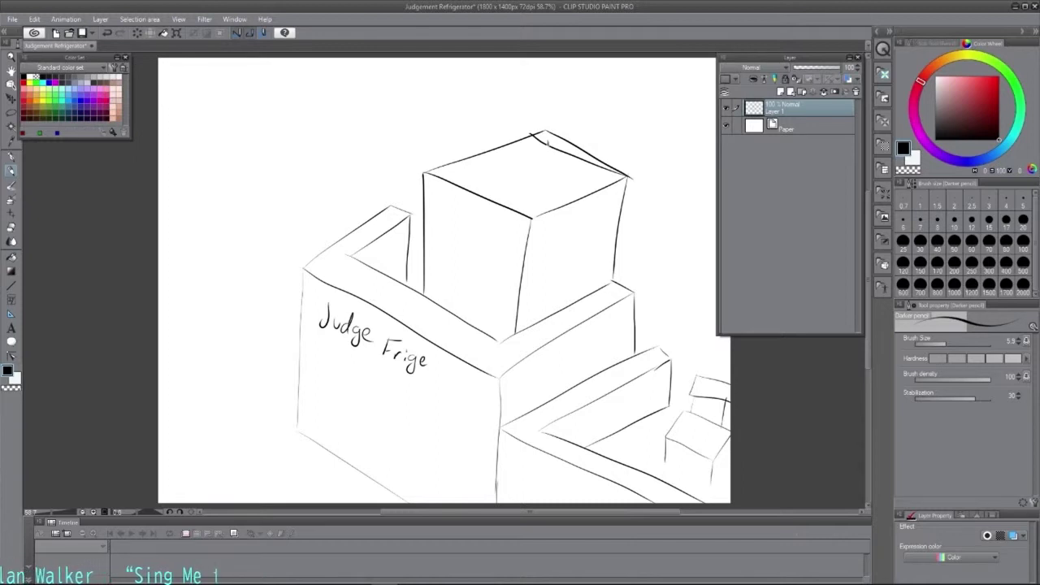
key(ctrl+z)
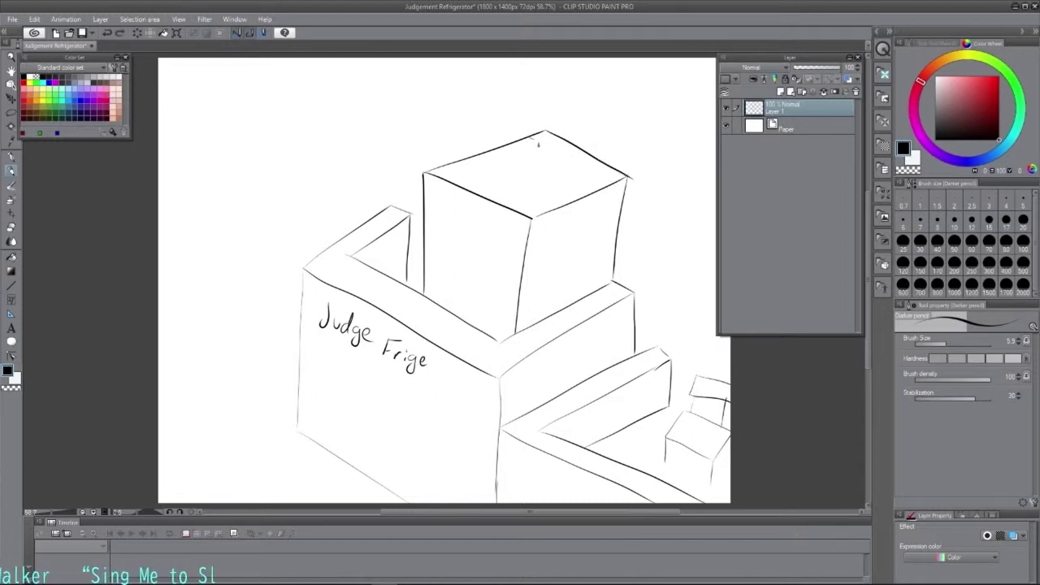
drag(537, 144, 626, 178)
key(ctrl+z)
mouse_move(533, 136)
mouse_down()
mouse_move(631, 180)
mouse_move(539, 141)
mouse_move(601, 165)
mouse_up()
key(ctrl+z)
key(ctrl+z)
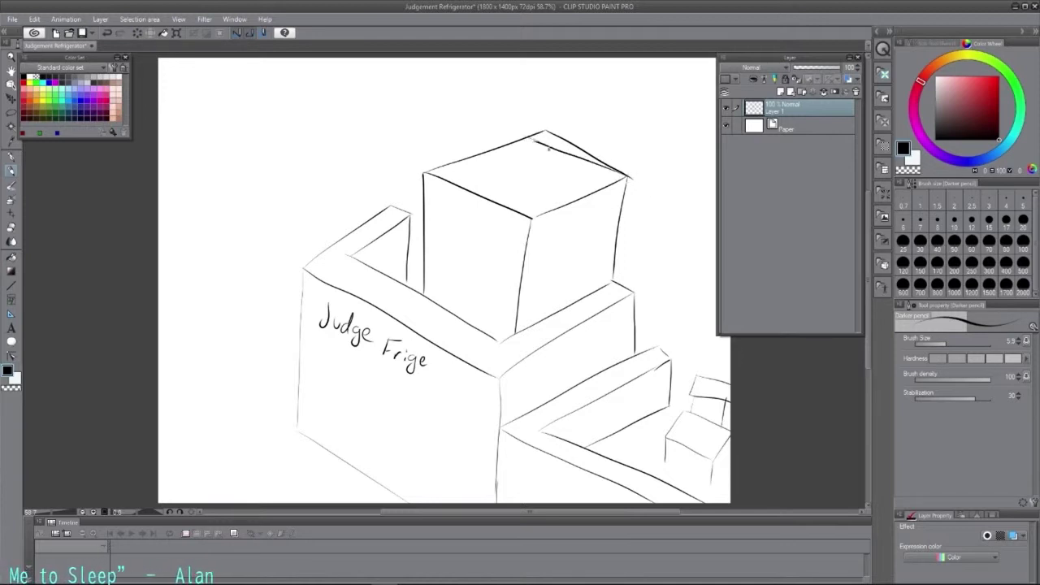
key(ctrl+z)
Step: Redraw the refrigerator's back top edge at a shallower angle to the right corner and erase the old edge and back corner
drag(526, 137, 554, 148)
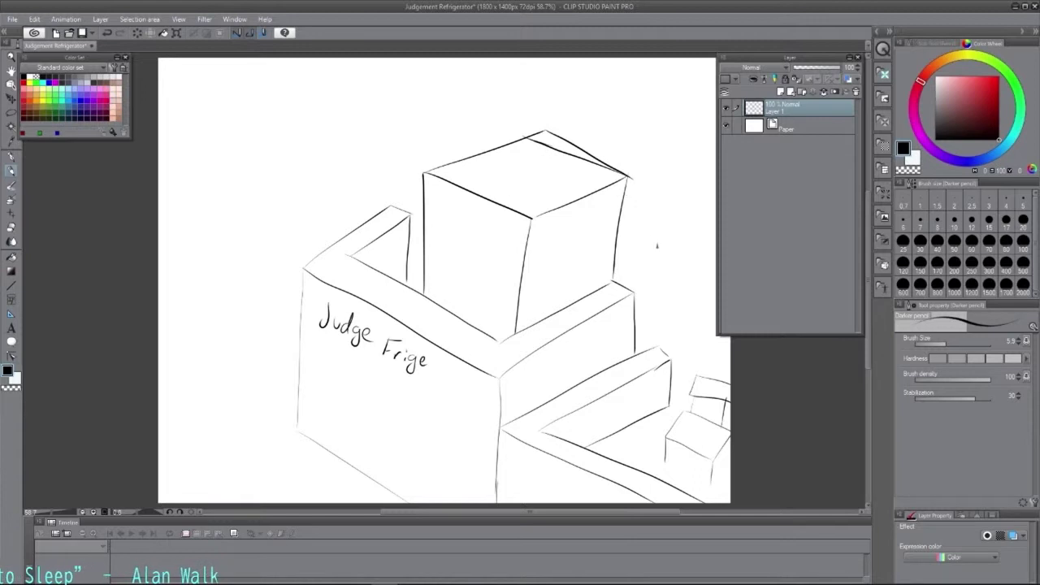
click(15, 229)
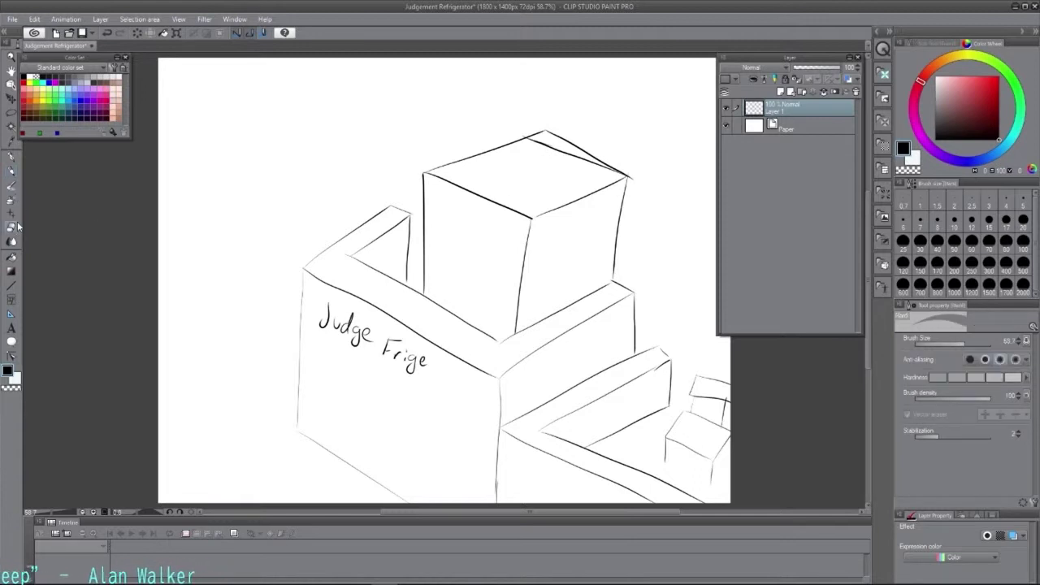
mouse_move(569, 141)
mouse_down()
mouse_move(519, 128)
mouse_move(578, 140)
mouse_move(569, 143)
mouse_move(630, 169)
mouse_up()
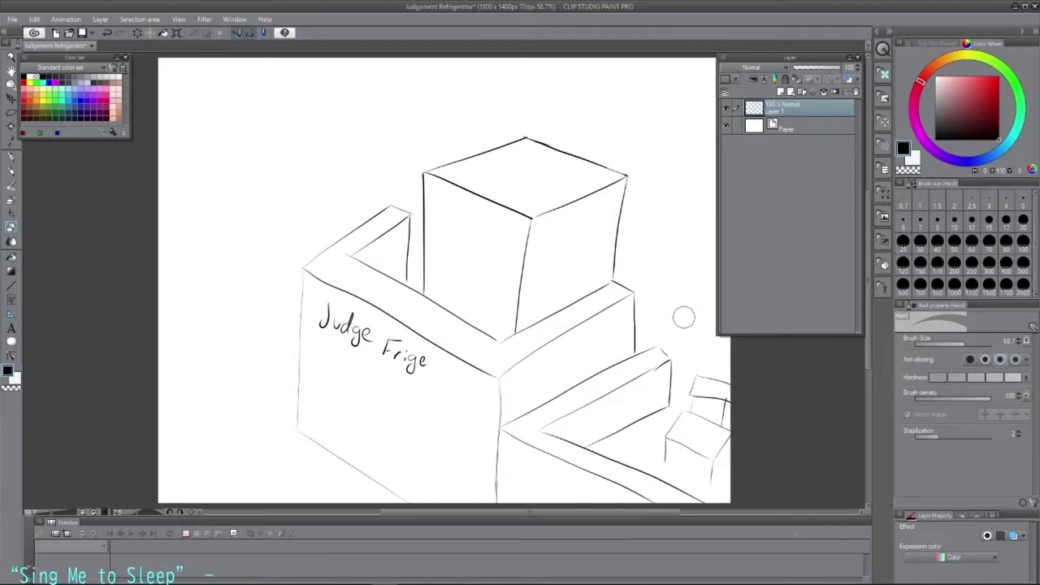
Step: Draw the refrigerator door's thickness lines parallel to the front edges across the top and down the side, erasing the overshoot at the bench
click(12, 172)
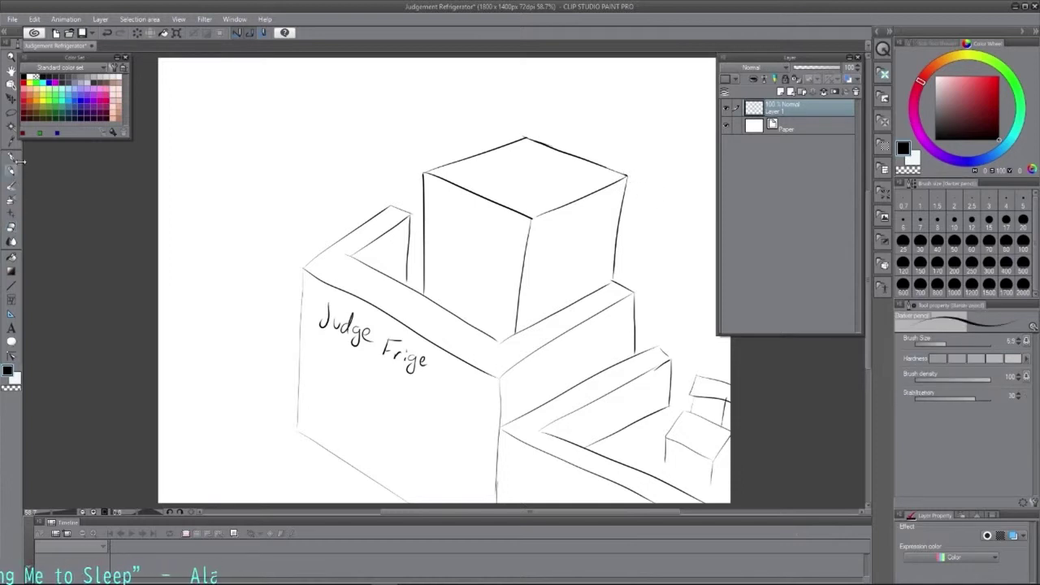
drag(448, 167, 544, 214)
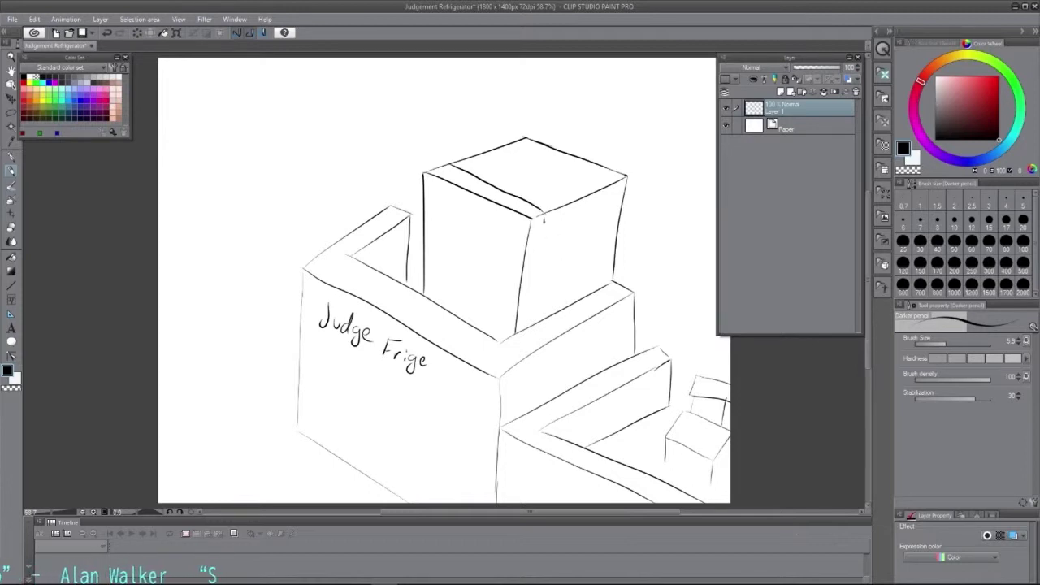
drag(545, 216, 538, 322)
key(ctrl+z)
drag(544, 214, 533, 333)
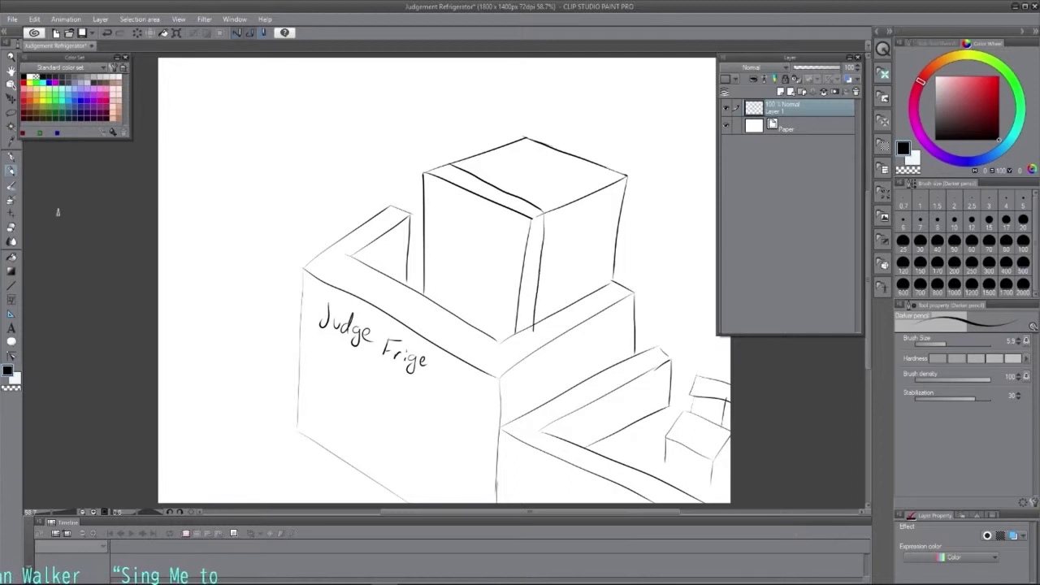
click(13, 231)
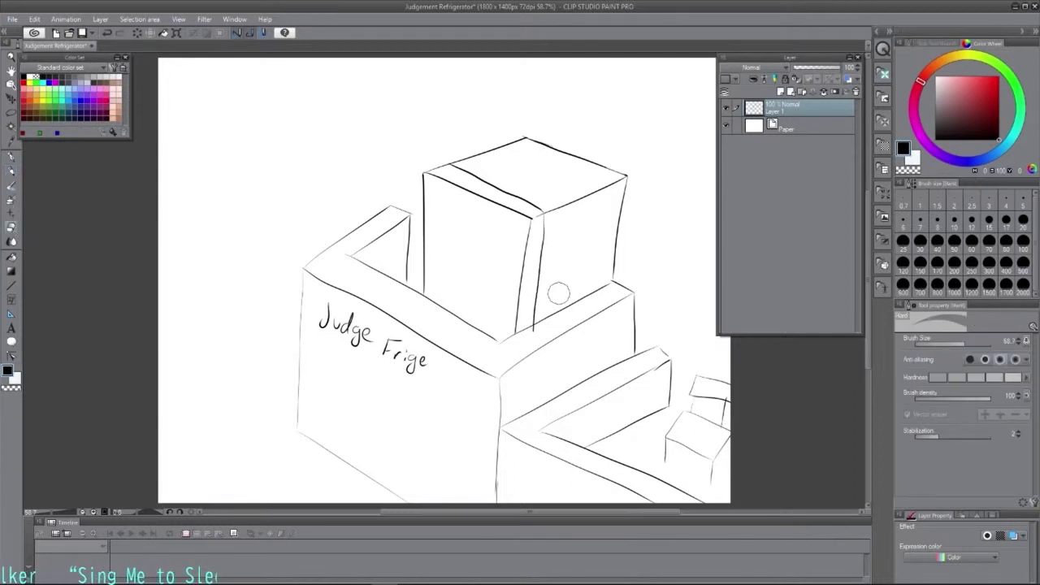
drag(536, 328, 548, 339)
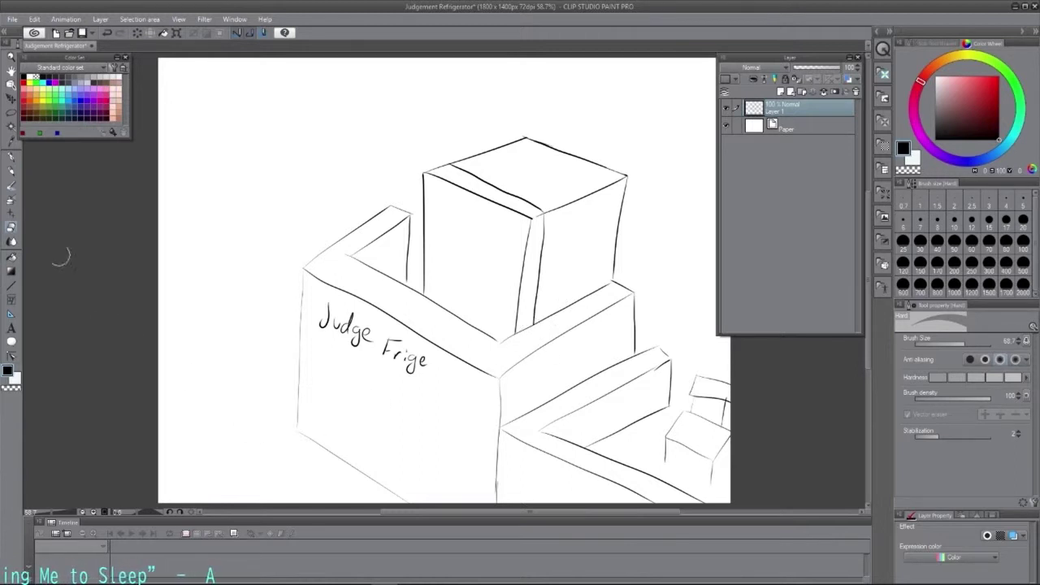
Step: Draw the refrigerator door's bottom edge and a tall narrow handle along the door's left side with the Darker pencil
click(13, 166)
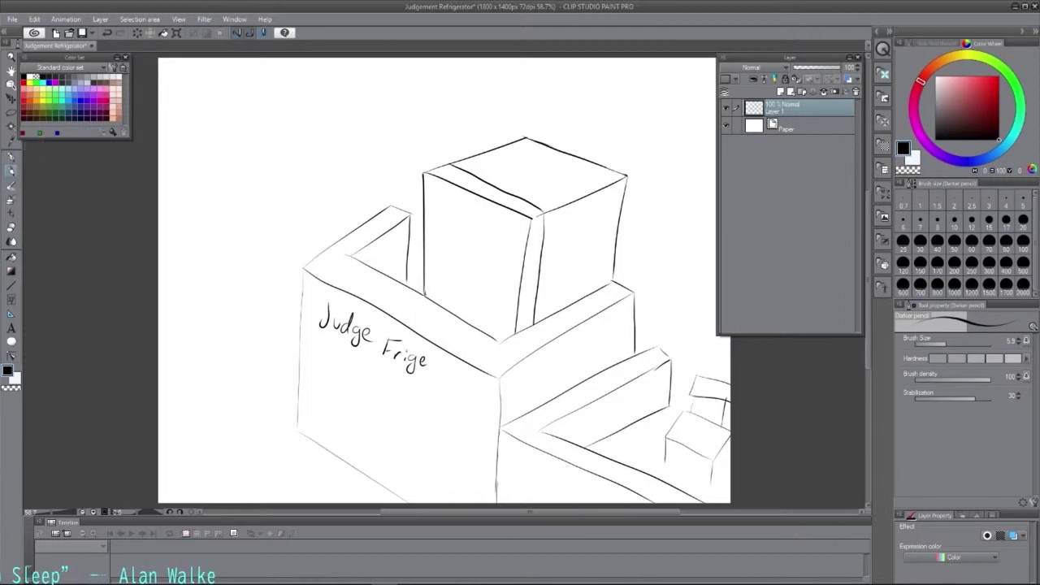
drag(423, 289, 516, 334)
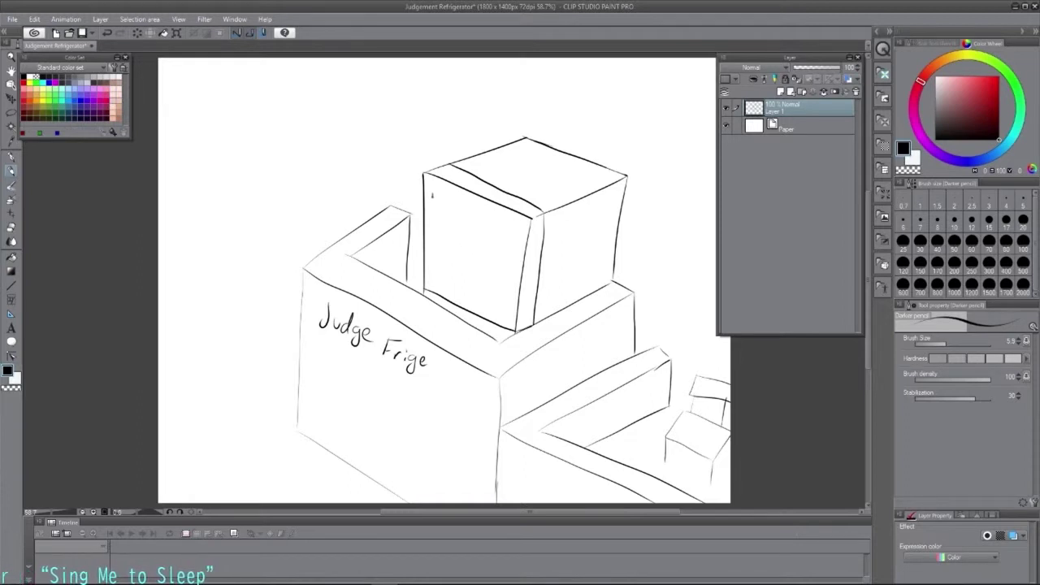
mouse_move(432, 195)
mouse_down()
mouse_move(427, 291)
mouse_move(434, 192)
mouse_move(429, 202)
mouse_up()
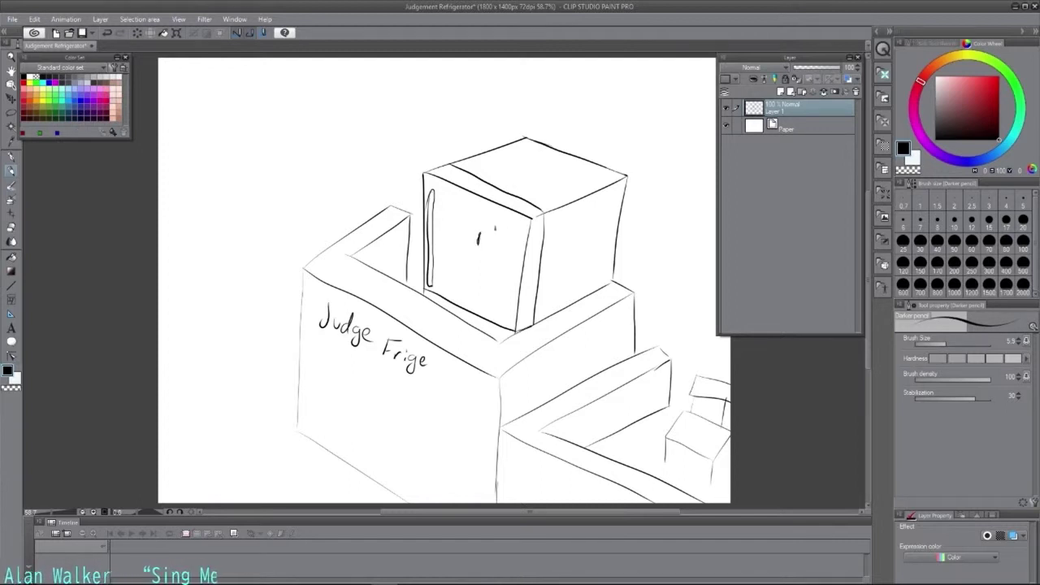
Step: Draw two angry, slanted eyes with narrow pupils and a small nose on the refrigerator door
mouse_move(478, 231)
mouse_down()
mouse_move(479, 242)
mouse_move(522, 227)
mouse_up()
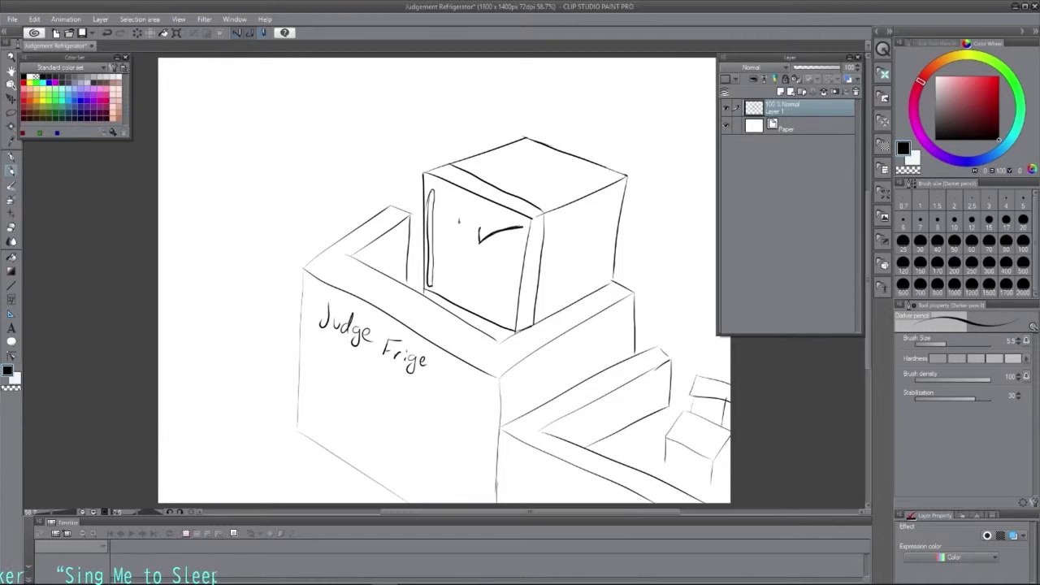
mouse_move(458, 221)
mouse_down()
mouse_move(460, 237)
mouse_move(454, 229)
mouse_up()
mouse_move(437, 214)
mouse_down()
mouse_move(459, 237)
mouse_move(437, 232)
mouse_move(456, 242)
mouse_move(434, 221)
mouse_move(436, 231)
mouse_move(509, 233)
mouse_move(502, 254)
mouse_move(483, 244)
mouse_move(507, 235)
mouse_move(485, 249)
mouse_move(444, 234)
mouse_move(496, 248)
mouse_move(495, 237)
mouse_up()
key(ctrl+z)
key(ctrl+z)
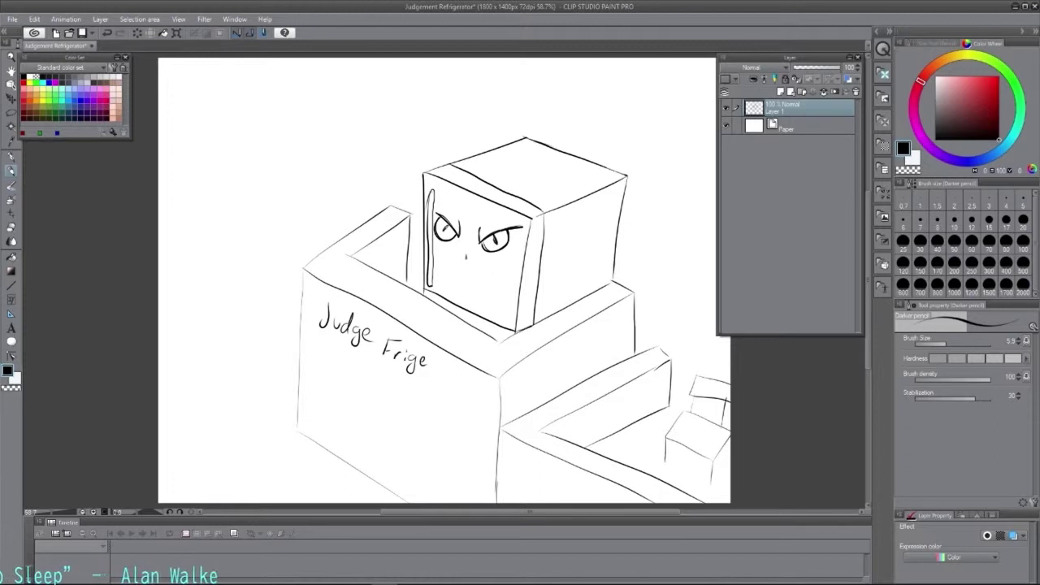
drag(464, 251, 463, 255)
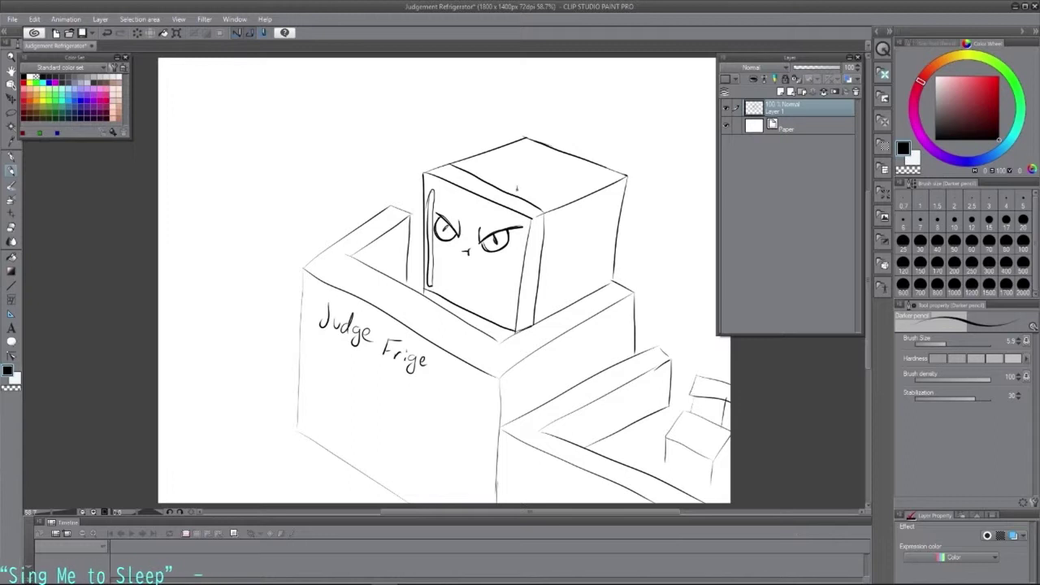
Step: Try to draw a judge's wig from small curls around the refrigerator's front right corner and hair lines receding across its top
mouse_move(514, 190)
mouse_down()
mouse_move(544, 218)
mouse_move(543, 252)
mouse_up()
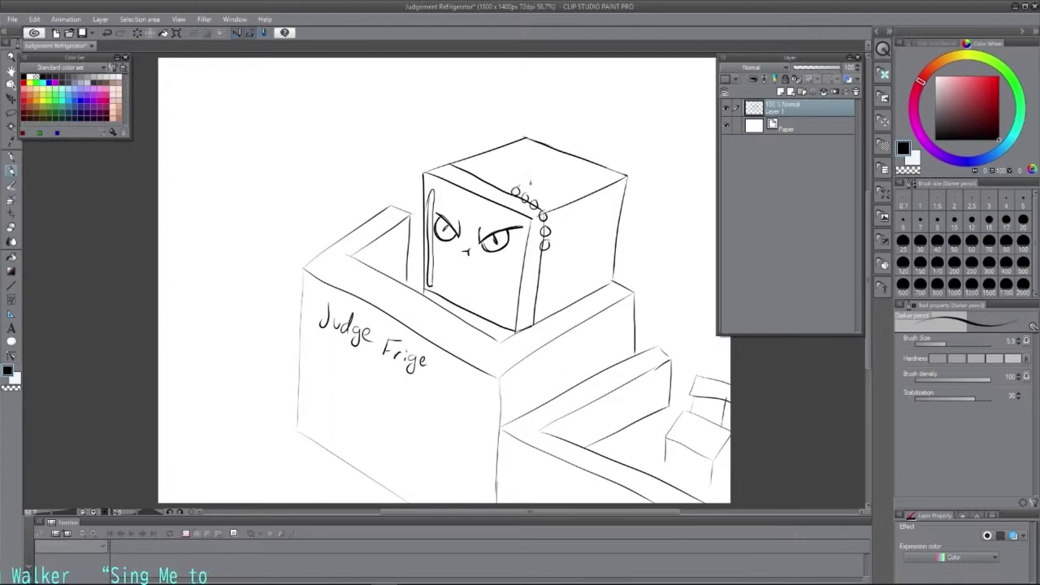
drag(521, 185, 567, 160)
key(ctrl)
key(ctrl+z)
drag(515, 190, 571, 158)
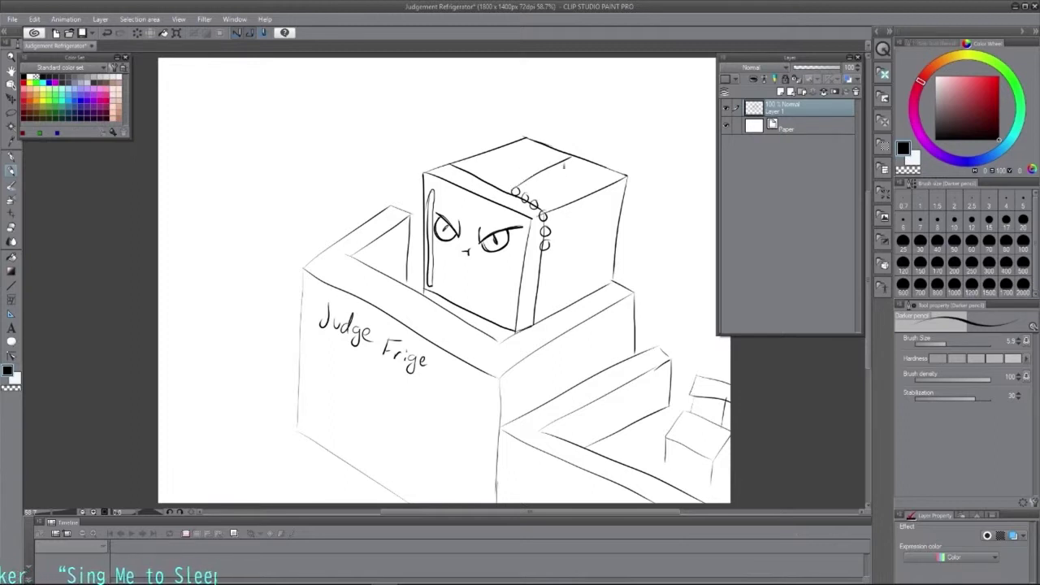
drag(522, 195, 574, 164)
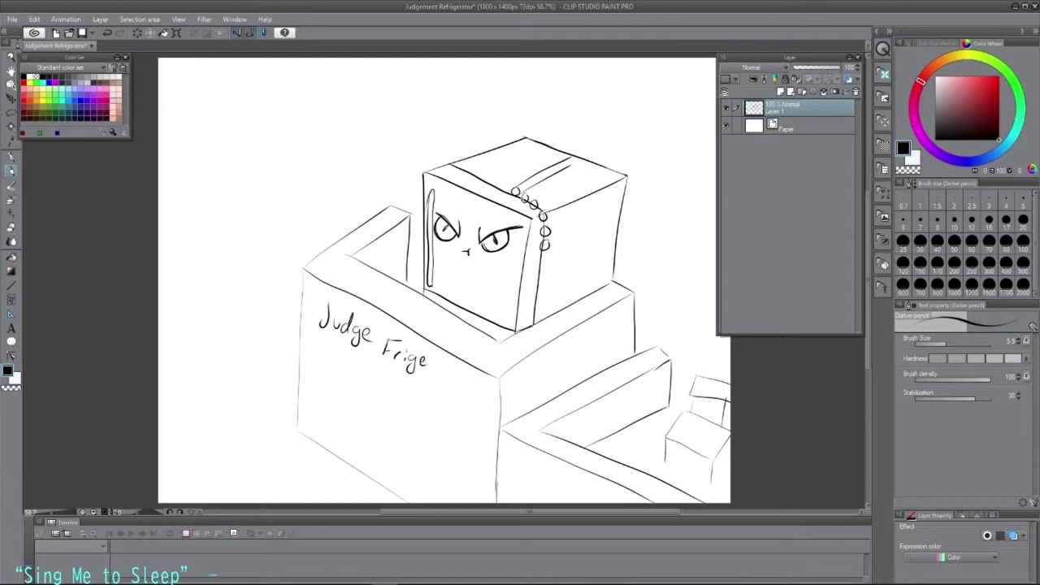
drag(525, 195, 569, 170)
drag(526, 208, 580, 172)
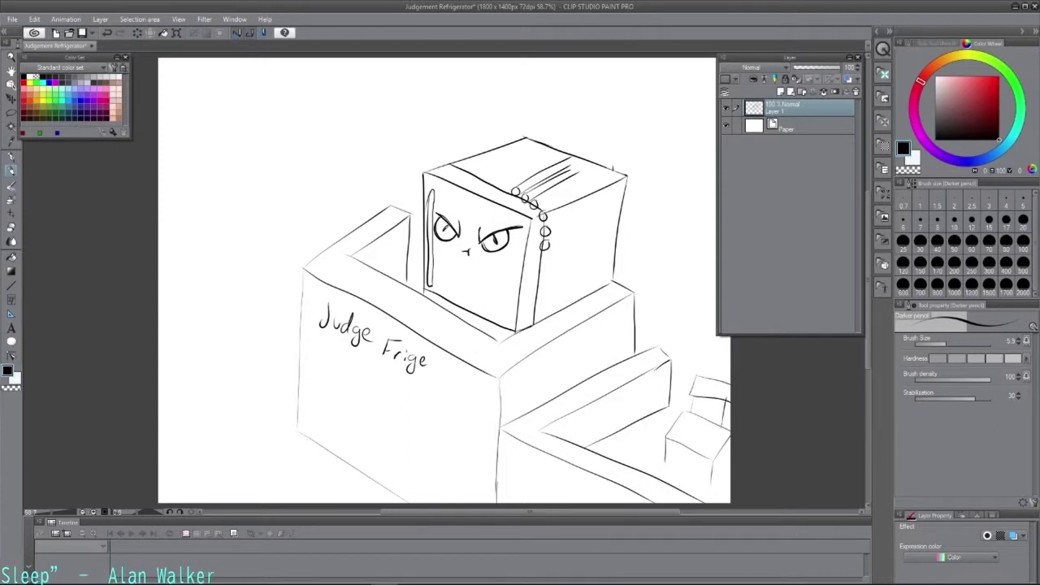
Step: Undo all of the wig's hair lines and curls on the refrigerator
key(ctrl+z)
key(ctrl+z)
key(ctrl+z)
key(ctrl+z)
key(ctrl+z)
key(ctrl+z)
key(ctrl+z)
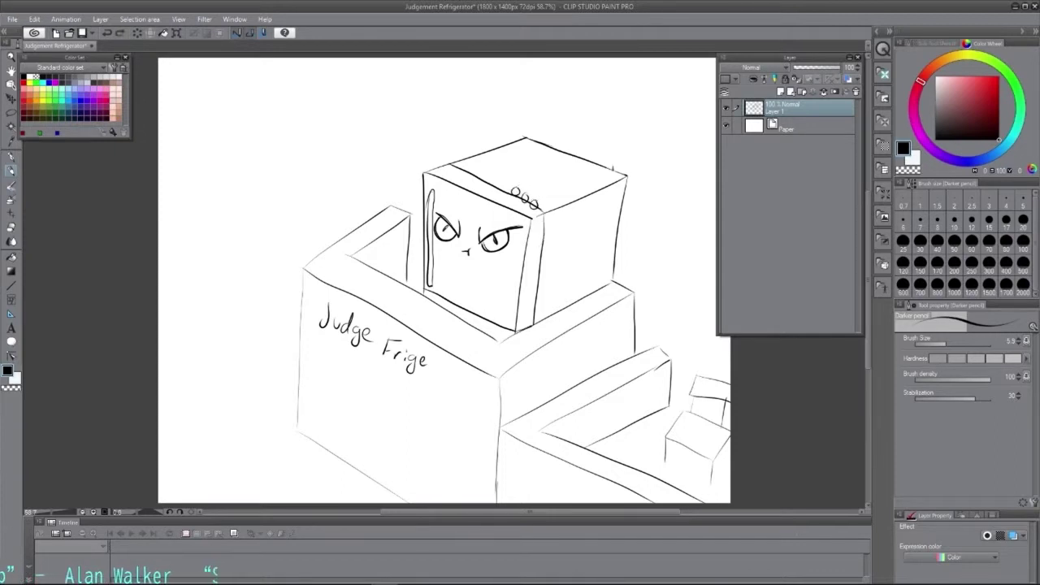
key(ctrl+z)
key(ctrl+z)
key(ctrl+z)
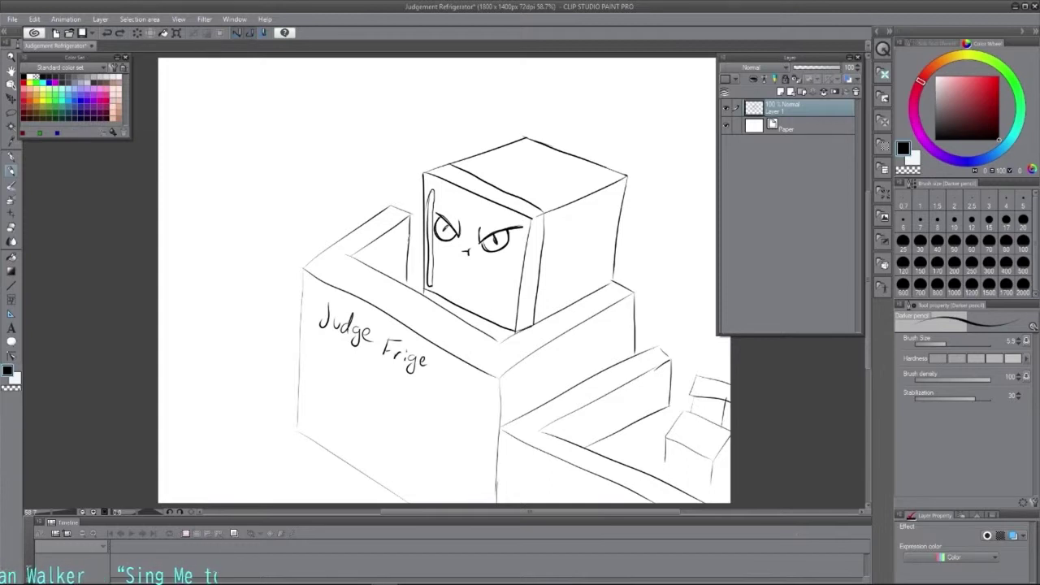
Step: Draw a slanted gavel handle crossing the lower part of the refrigerator's door handle
drag(424, 261, 438, 278)
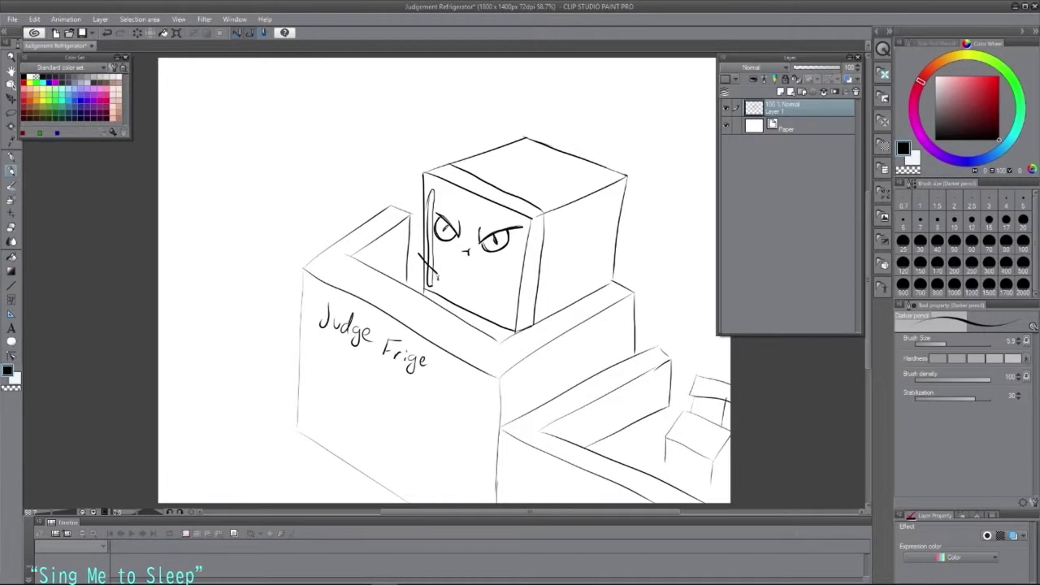
drag(437, 278, 419, 258)
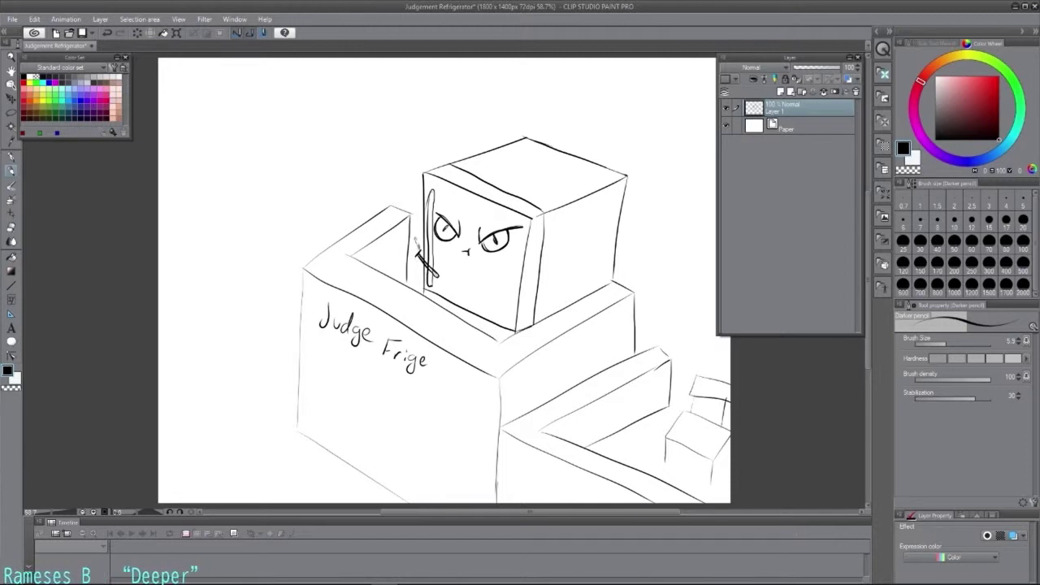
Step: Try to draw a gavel head at the upper end of its handle, and undo the head's strokes
drag(414, 259, 416, 239)
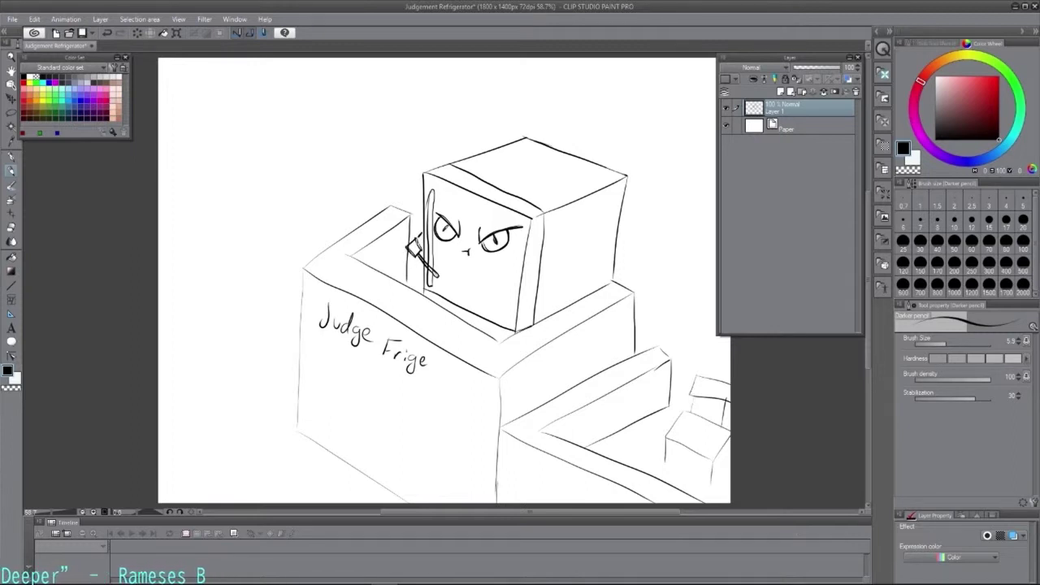
key(ctrl+z)
drag(417, 242, 419, 240)
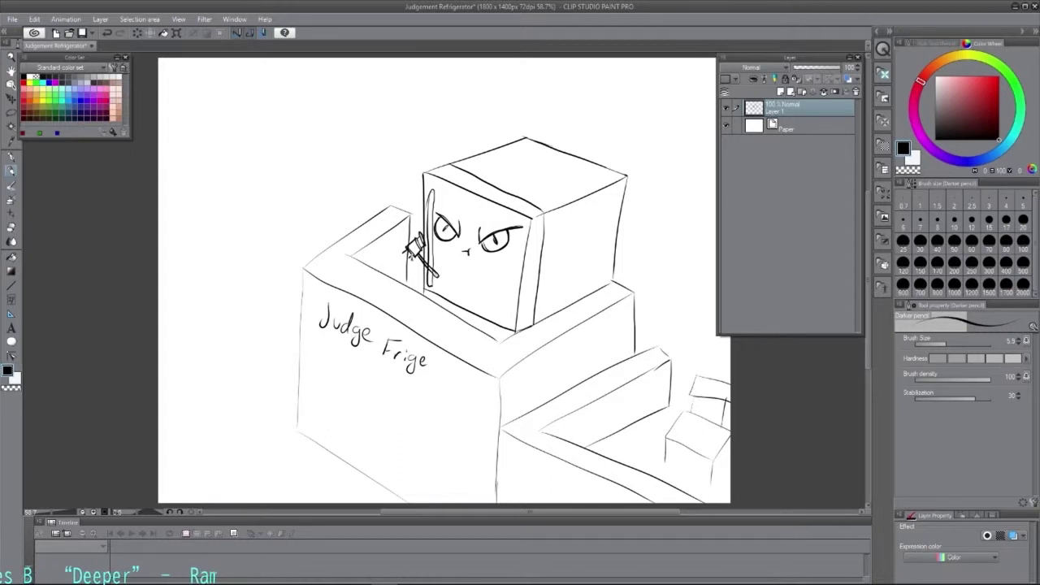
key(ctrl+z)
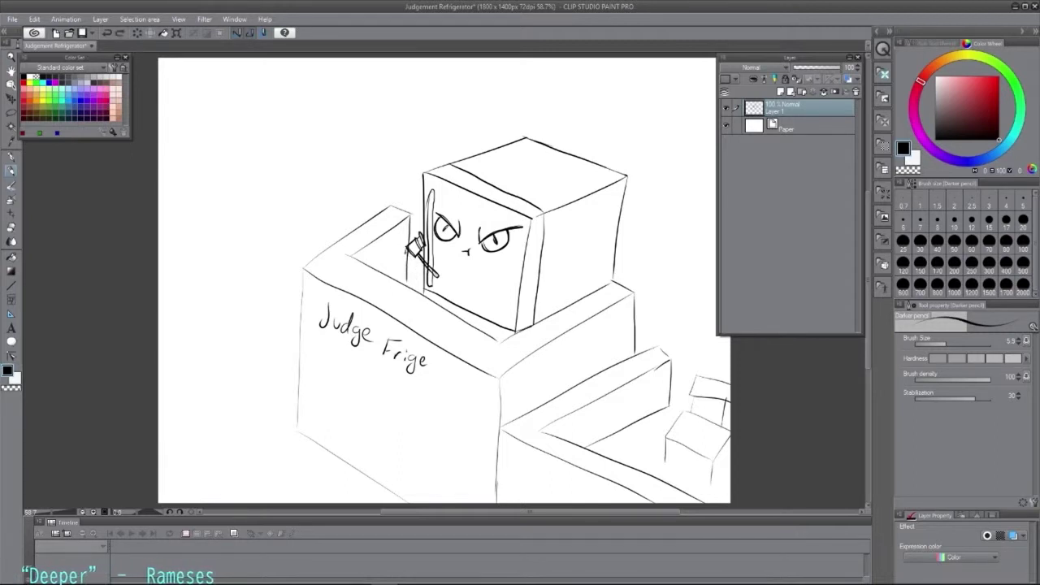
drag(405, 250, 416, 261)
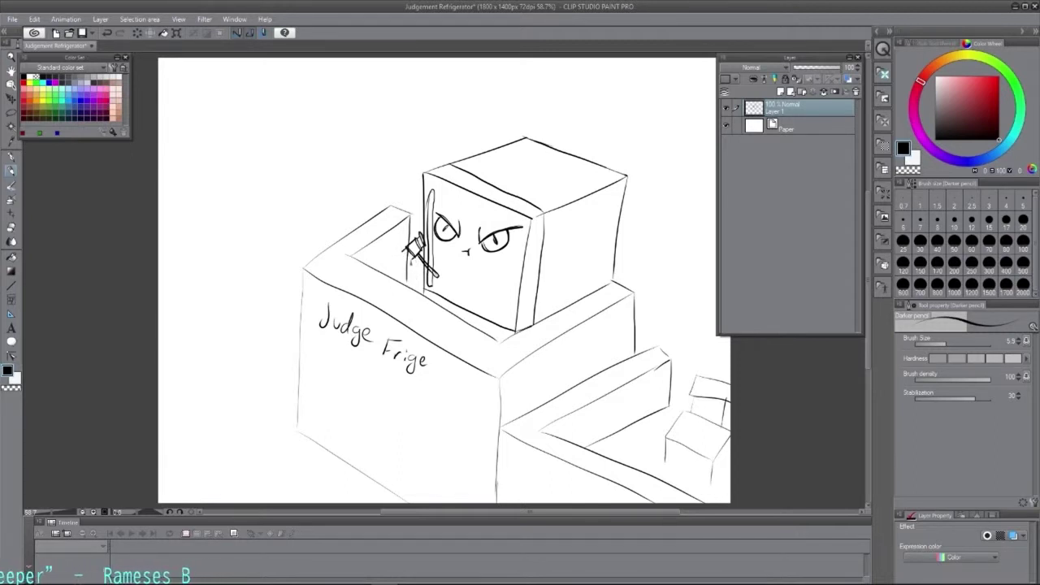
key(ctrl+z)
key(ctrl+z)
key(ctrl+z)
key(ctrl+z)
key(ctrl+z)
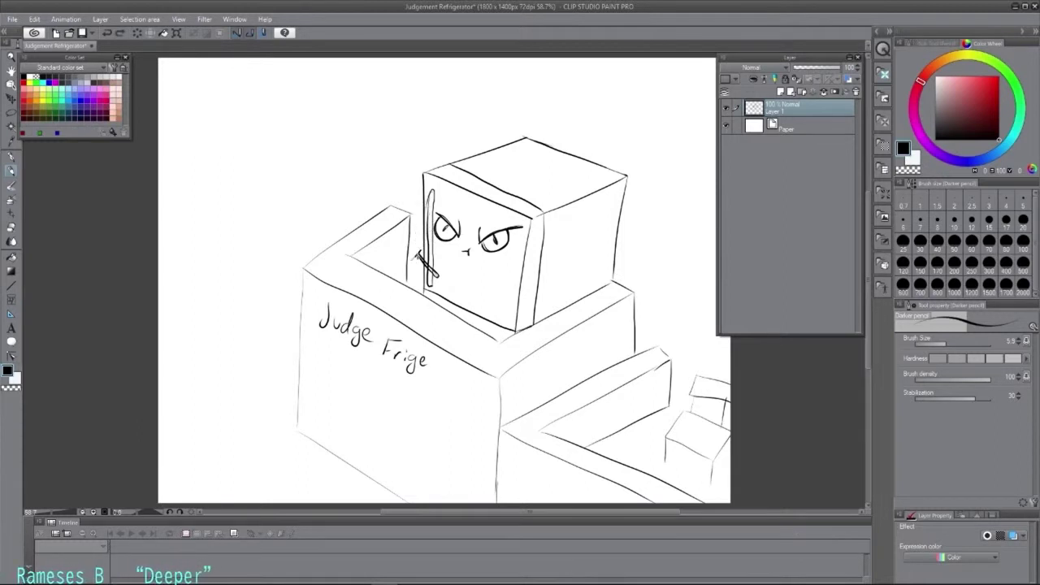
Step: Draw a larger gavel head with banded ends, and erase the lines overlapping the gavel with a smaller Hard eraser
drag(416, 246, 424, 257)
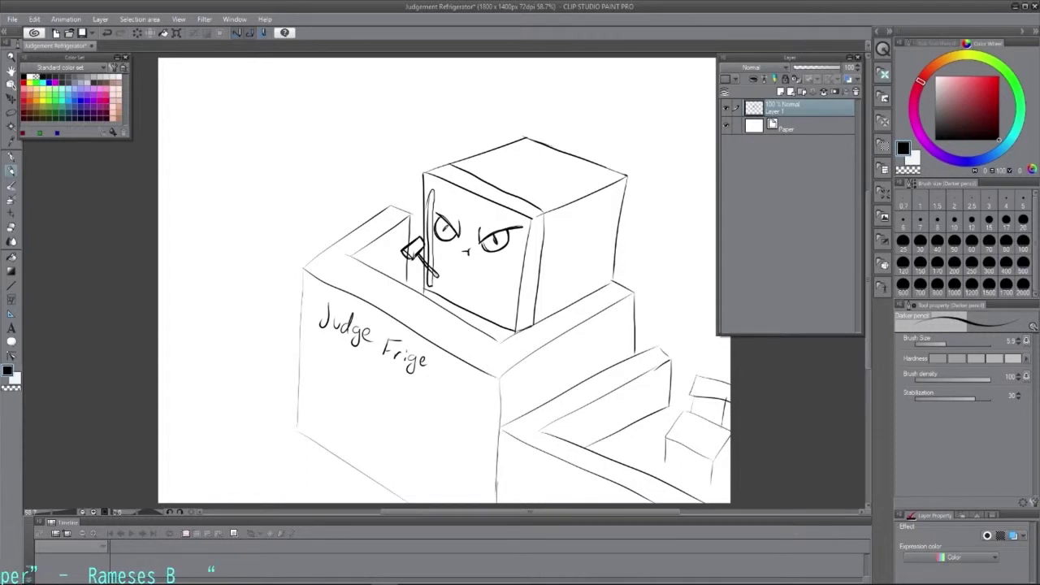
key(ctrl+z)
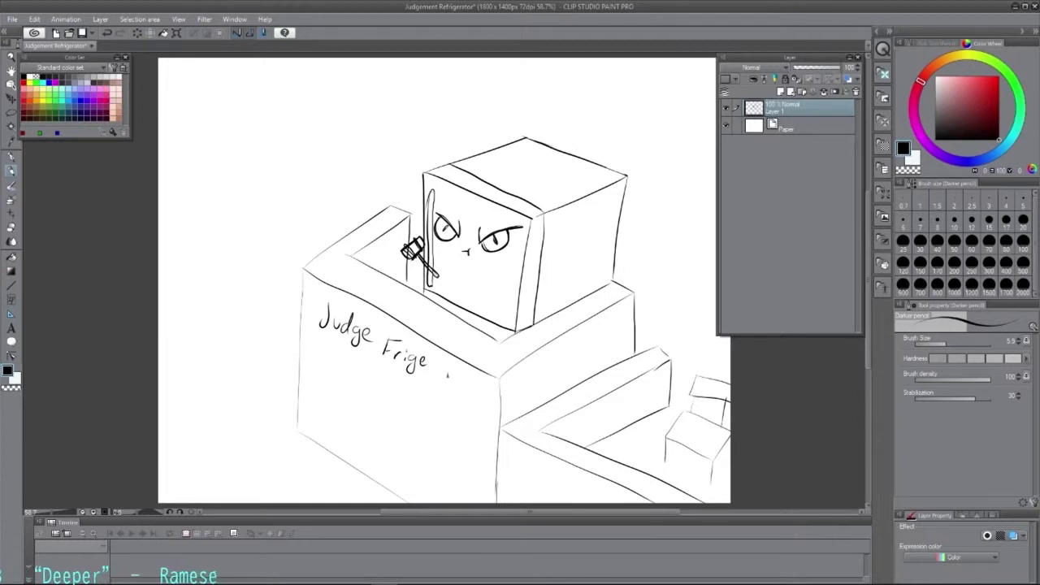
click(11, 226)
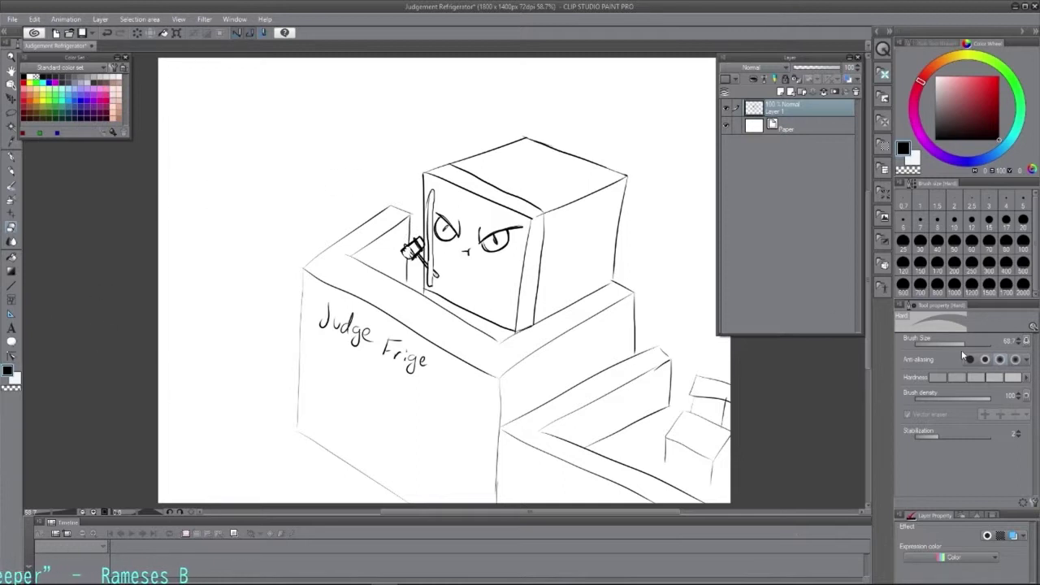
drag(960, 345, 957, 344)
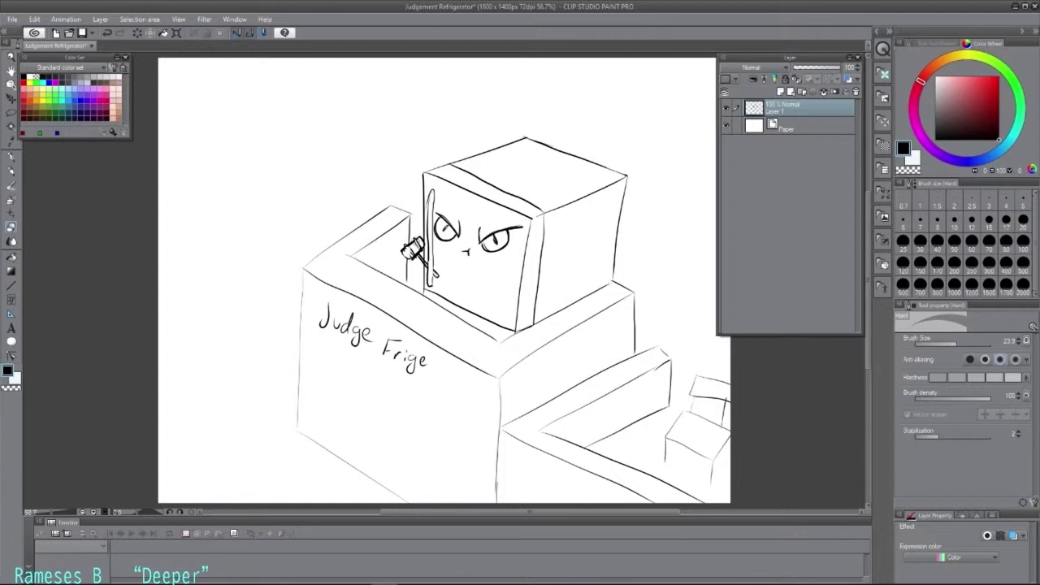
Step: Draw a small round sound block on the bench top below the gavel with the Darker pencil
click(11, 172)
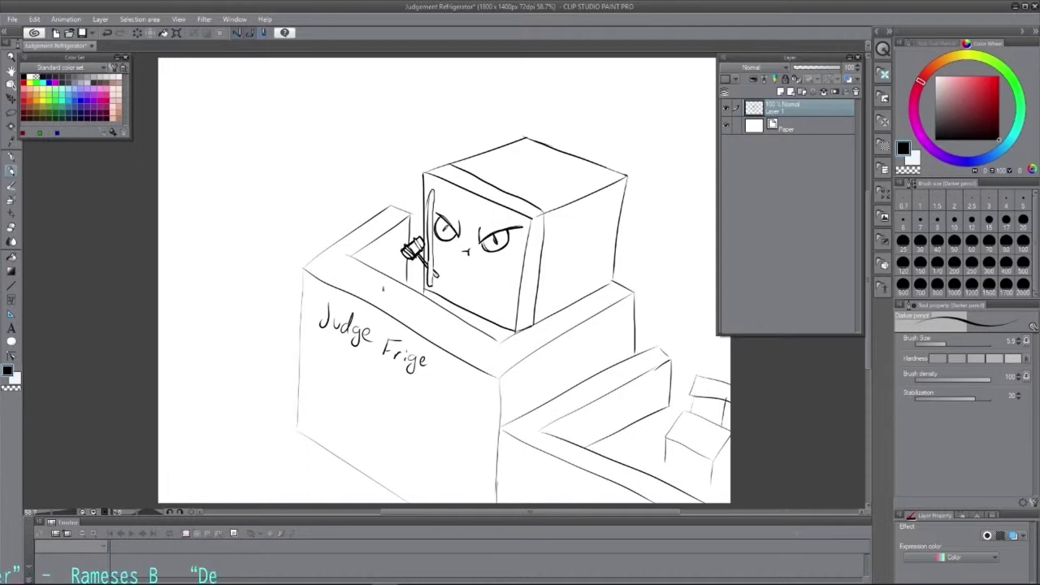
mouse_move(382, 286)
mouse_down()
mouse_move(382, 301)
mouse_move(392, 297)
mouse_up()
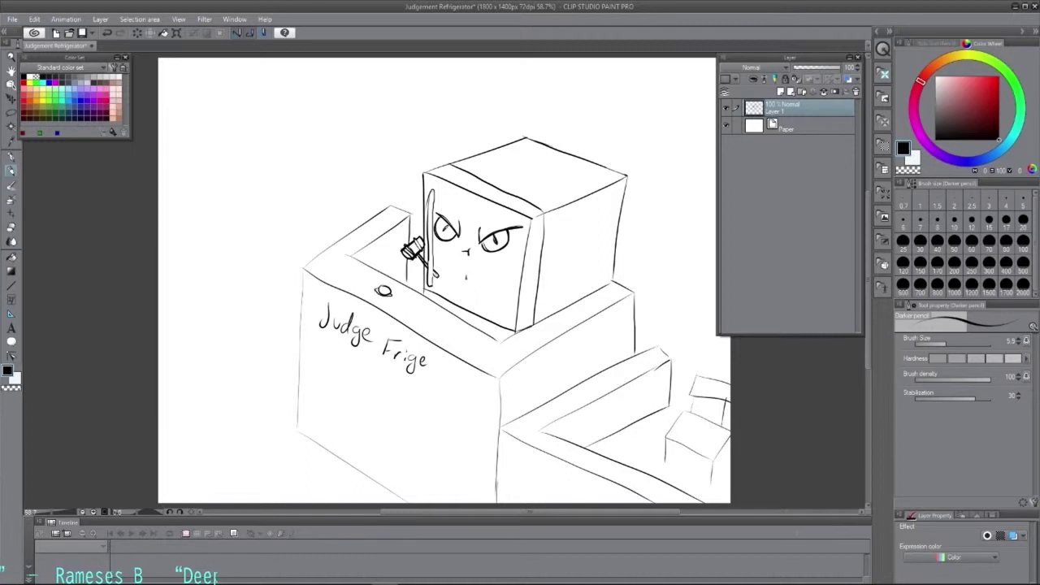
Step: Draw a sheet of paper taped at two corners on the lower refrigerator door, with three stick figures on it
mouse_move(465, 271)
mouse_down()
mouse_move(458, 297)
mouse_move(483, 276)
mouse_move(508, 286)
mouse_move(463, 297)
mouse_move(508, 299)
mouse_move(509, 279)
mouse_move(475, 271)
mouse_move(461, 283)
mouse_move(508, 298)
mouse_move(469, 296)
mouse_move(481, 295)
mouse_move(482, 280)
mouse_move(478, 298)
mouse_move(479, 283)
mouse_move(493, 296)
mouse_move(489, 287)
mouse_up()
key(ctrl+z)
key(ctrl+z)
drag(485, 284, 499, 299)
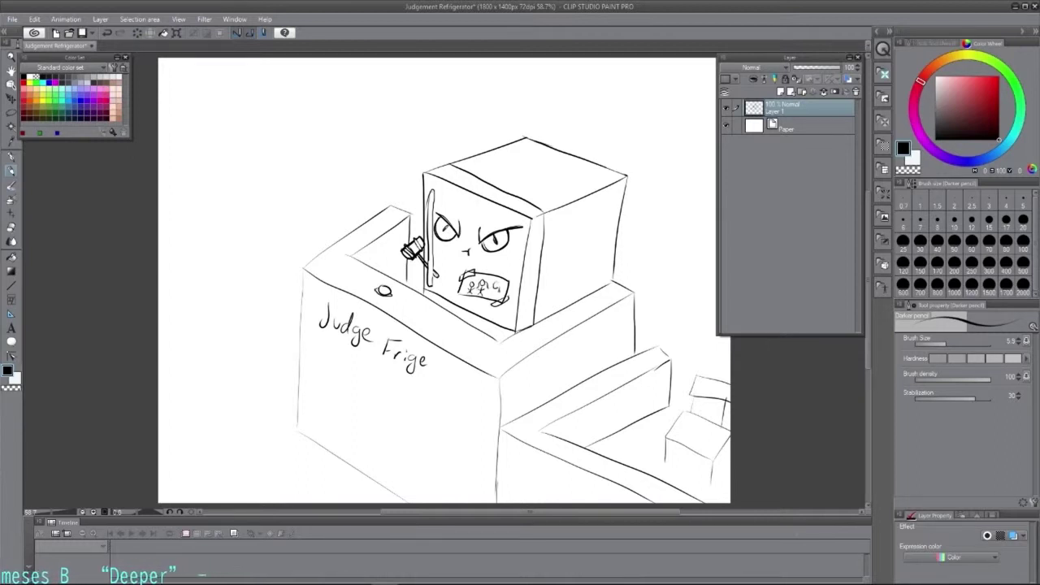
drag(497, 281, 495, 284)
drag(496, 285, 496, 290)
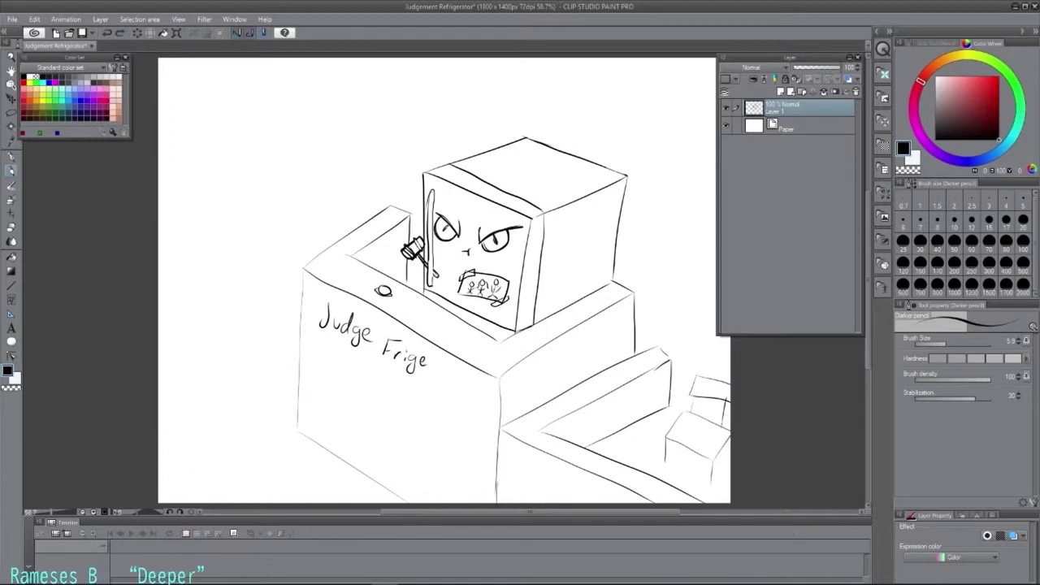
Step: Set the Darker pencil's brush size to 2.5 and letter "me", "mummy" and "Dad" beside the three stick figures
key(ctrl+plus)
key(ctrl+plus)
key(ctrl+plus)
key(ctrl+plus)
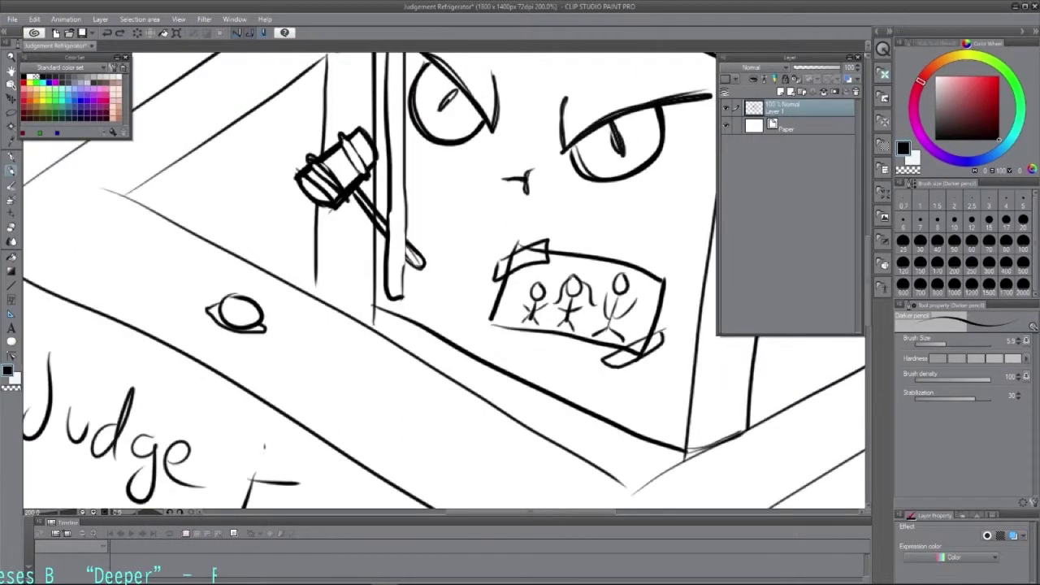
drag(943, 343, 941, 343)
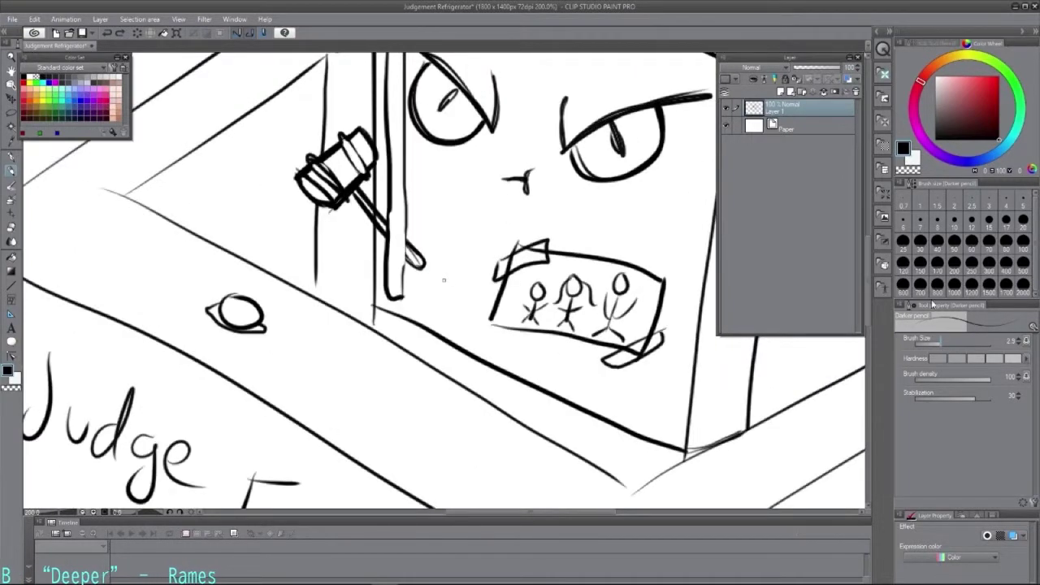
mouse_move(523, 282)
mouse_down()
mouse_move(530, 273)
mouse_move(579, 279)
mouse_move(591, 263)
mouse_move(596, 276)
mouse_move(603, 258)
mouse_move(598, 286)
mouse_move(640, 284)
mouse_move(633, 292)
mouse_move(660, 298)
mouse_up()
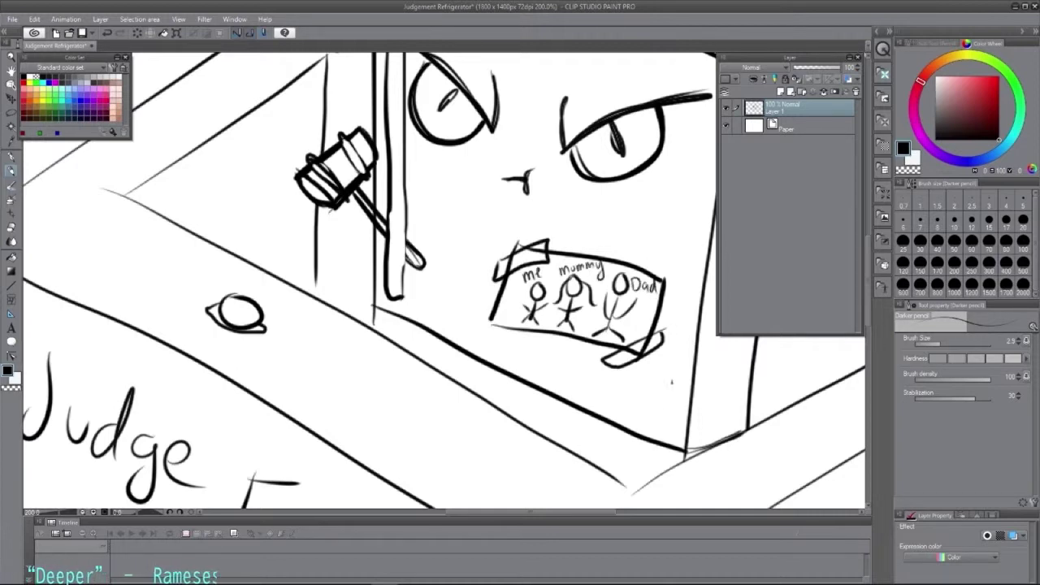
Step: Draw small faces inside the heads of the three stick figures on the taped paper with the Darker pencil
key(e)
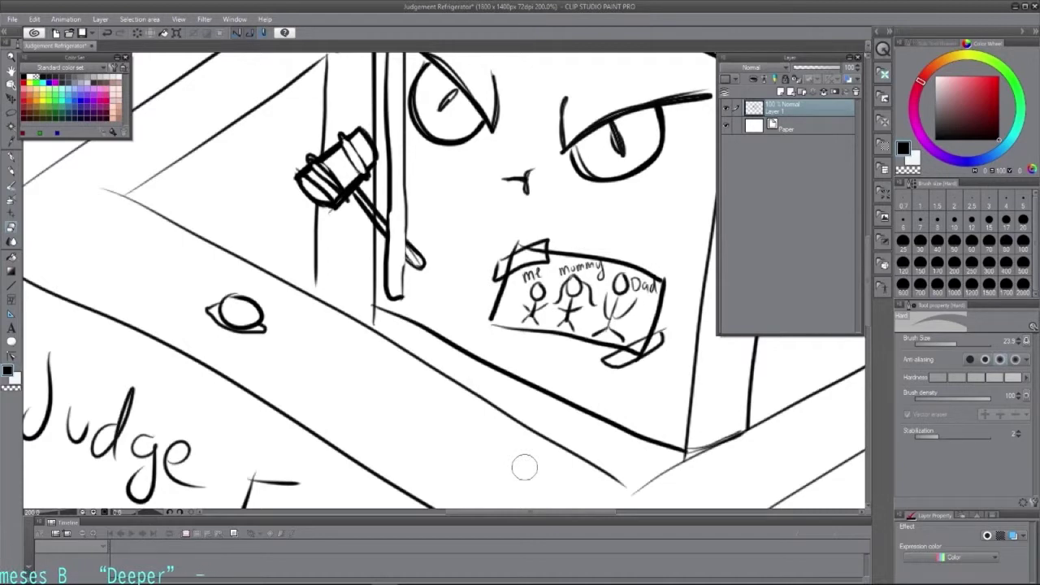
click(13, 170)
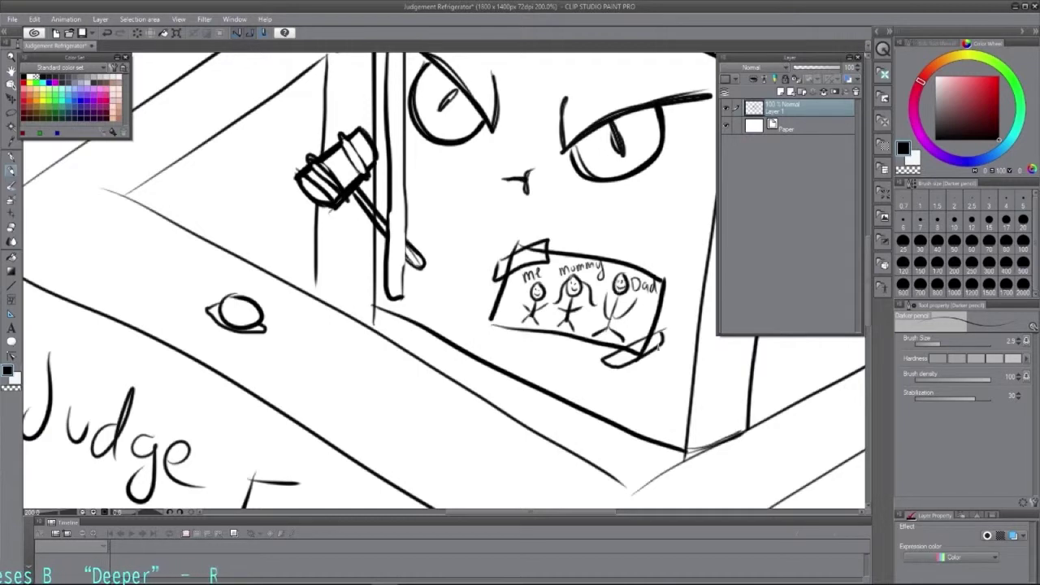
click(83, 512)
click(83, 512)
click(83, 512)
click(83, 512)
click(83, 512)
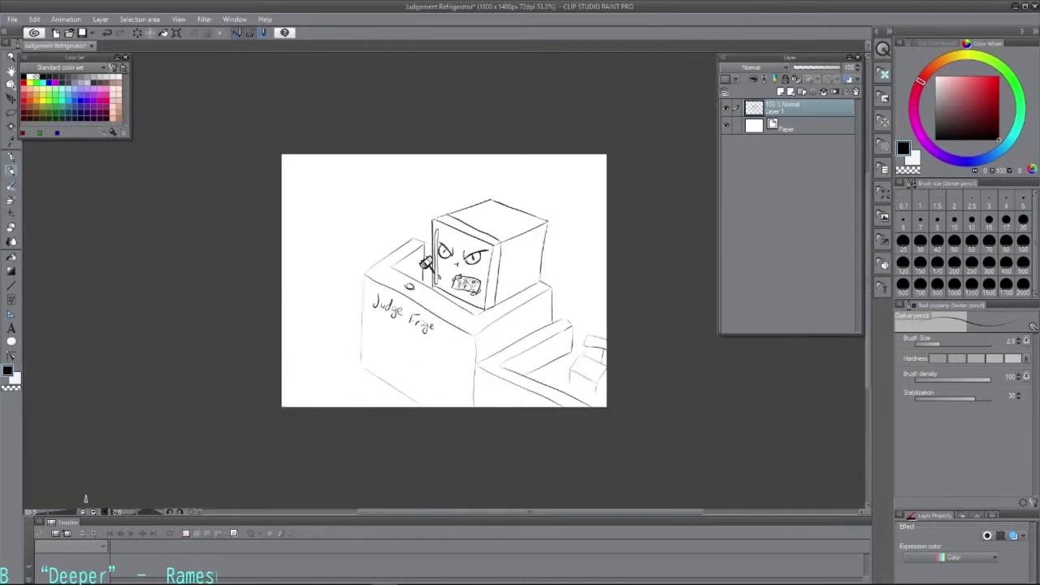
click(94, 512)
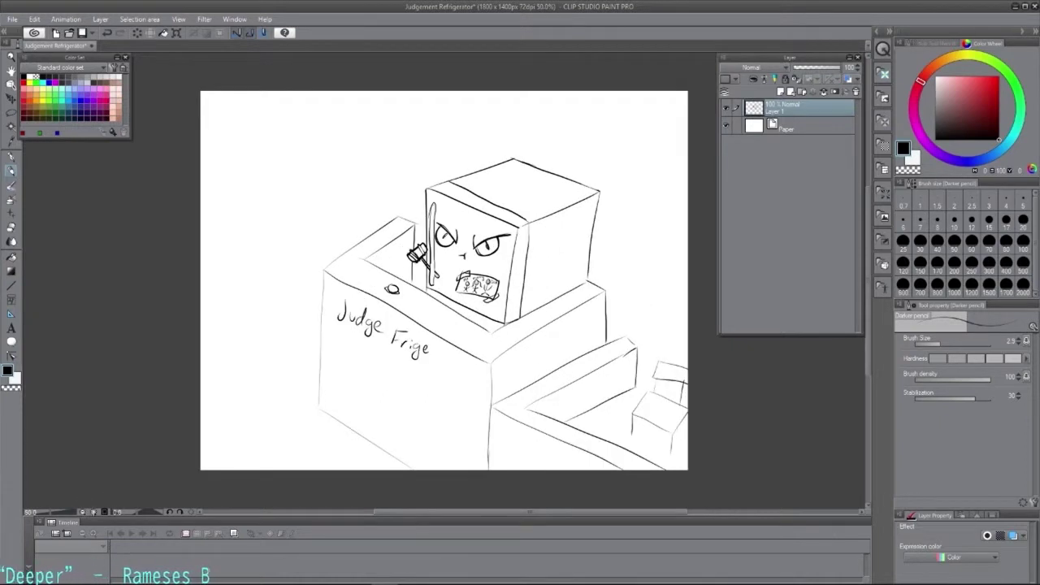
click(97, 512)
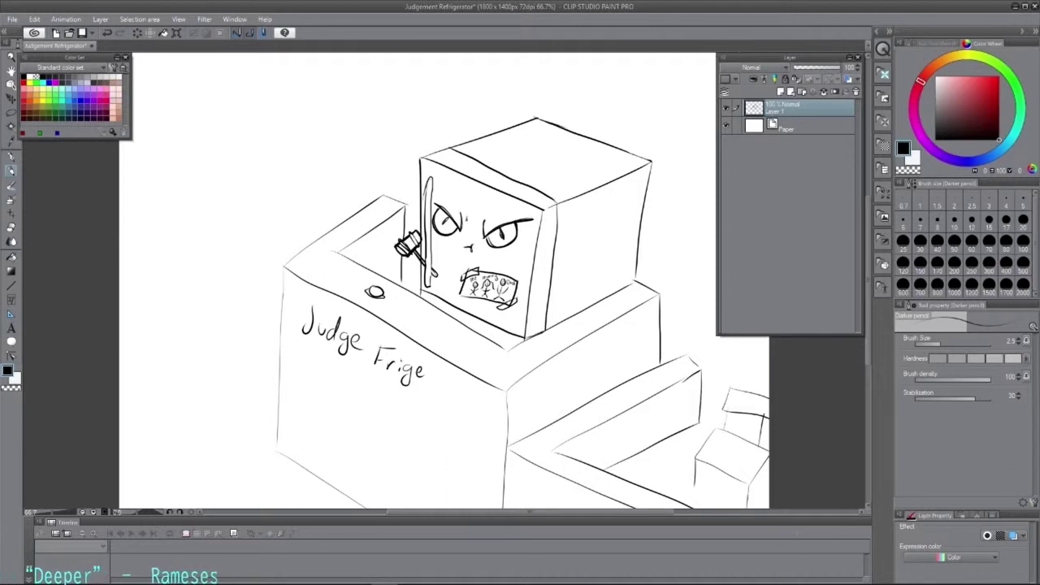
Step: Draw short frown lines between the refrigerator's angry eyes with the Darker pencil and undo the last mark on its nose
drag(479, 216, 481, 226)
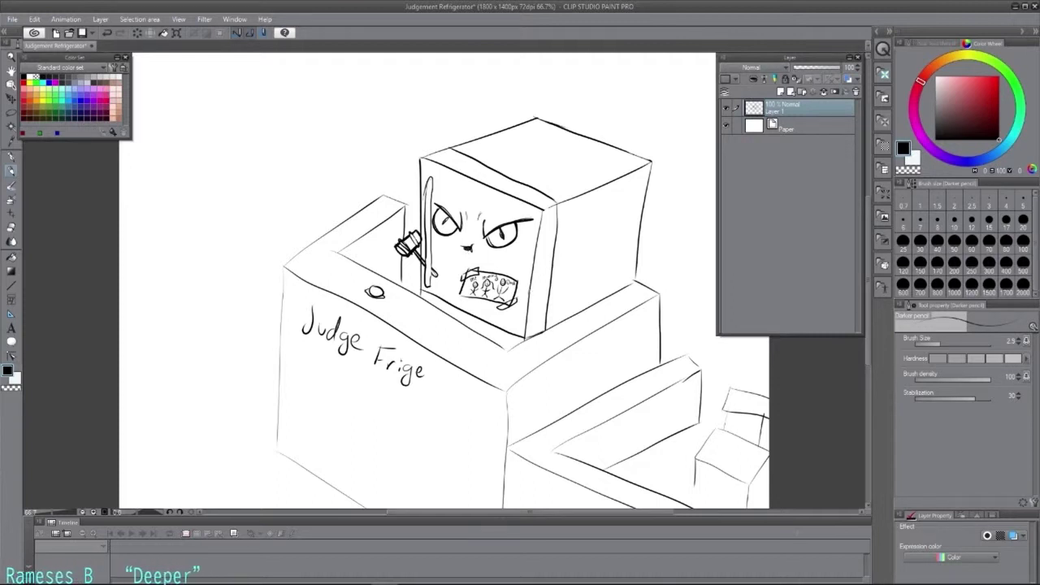
key(ctrl+z)
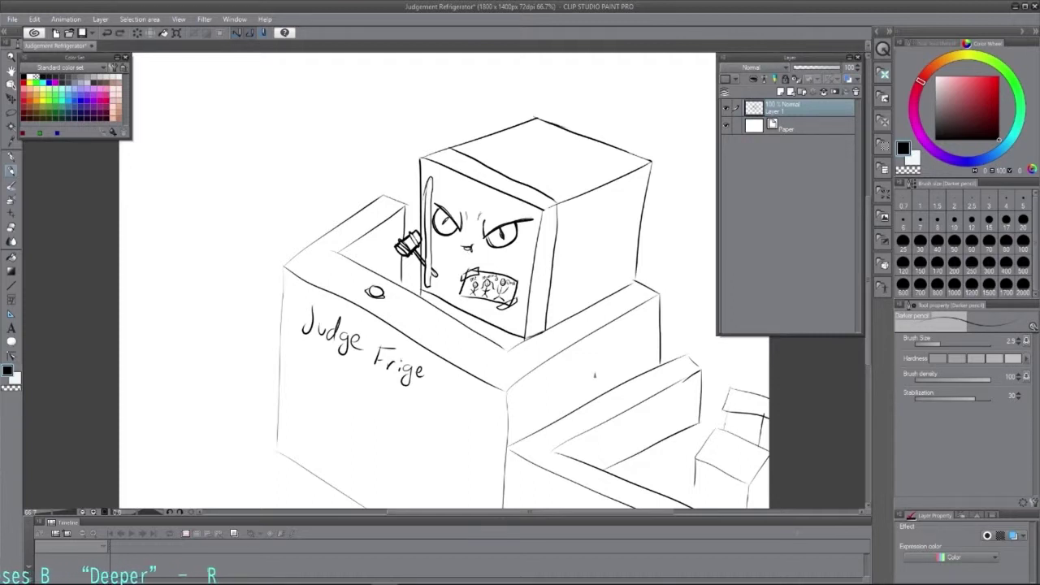
Step: Shade the inside of the refrigerator's small nose with the Darker pencil at 400% zoom
click(93, 512)
click(93, 512)
click(94, 512)
click(93, 512)
click(94, 511)
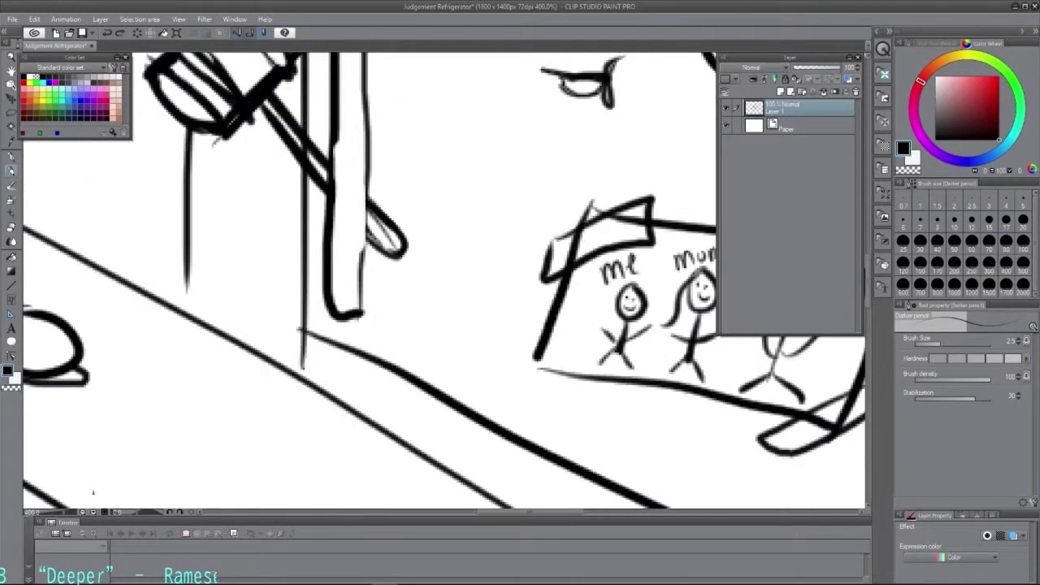
scroll(868, 292, up, 3)
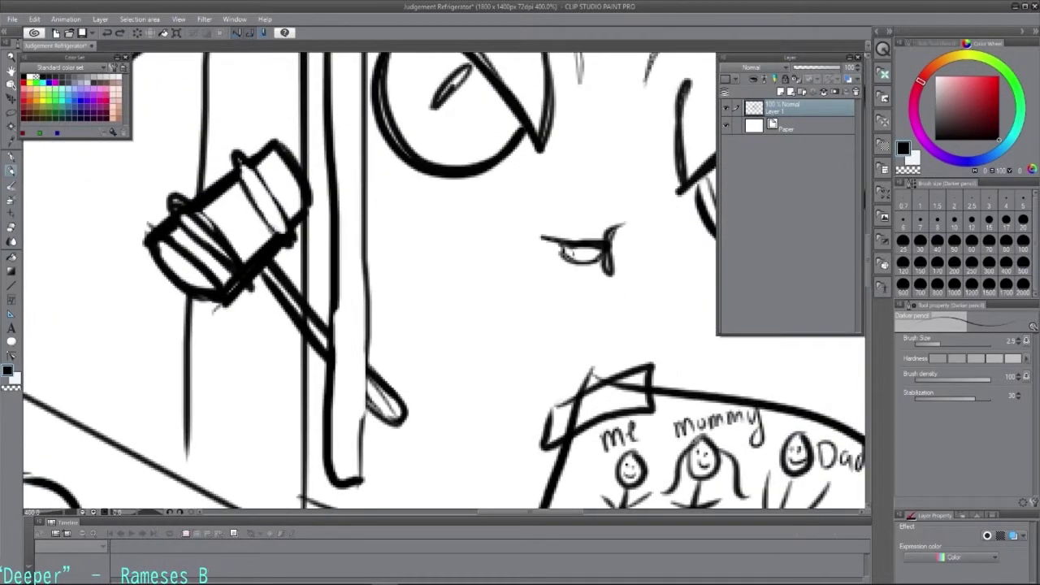
drag(566, 251, 571, 256)
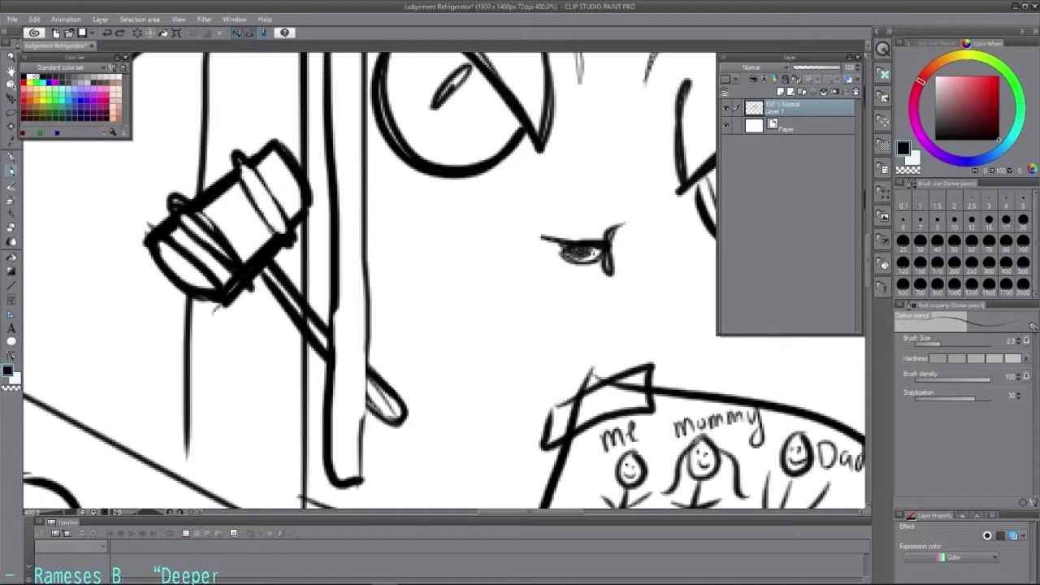
mouse_move(599, 255)
mouse_down()
mouse_move(567, 252)
mouse_move(587, 254)
mouse_up()
Step: Fill the refrigerator's nose solid black using the Dense watercolor brush at size 5.1
click(11, 191)
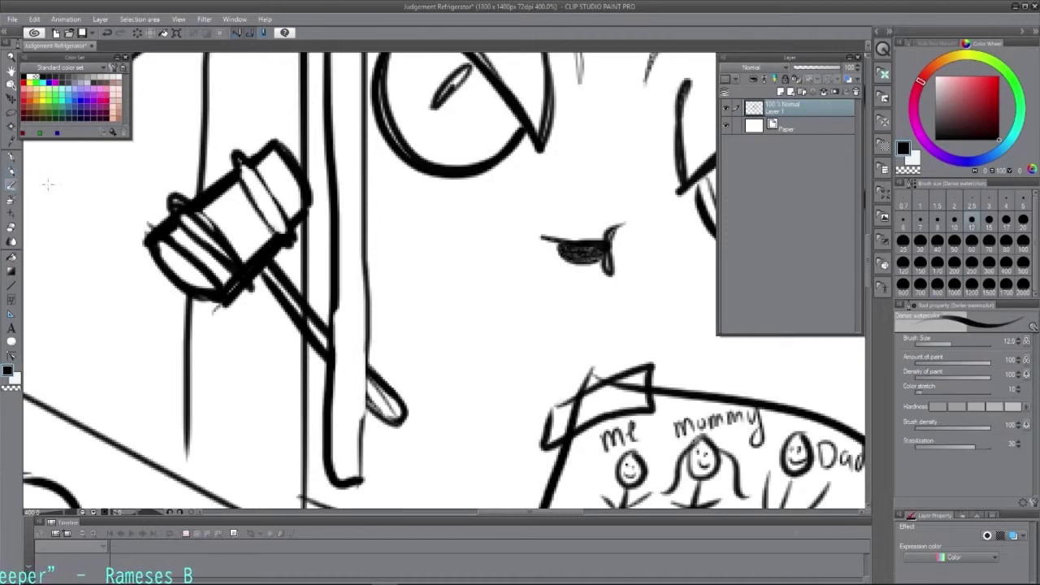
drag(956, 344, 946, 348)
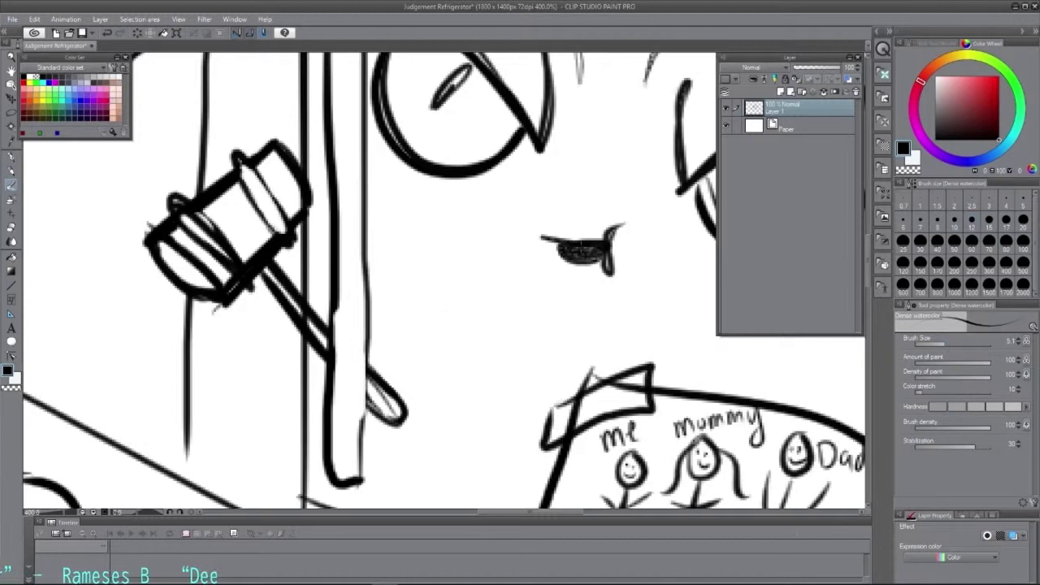
mouse_move(574, 254)
mouse_down()
mouse_move(601, 252)
mouse_move(560, 251)
mouse_up()
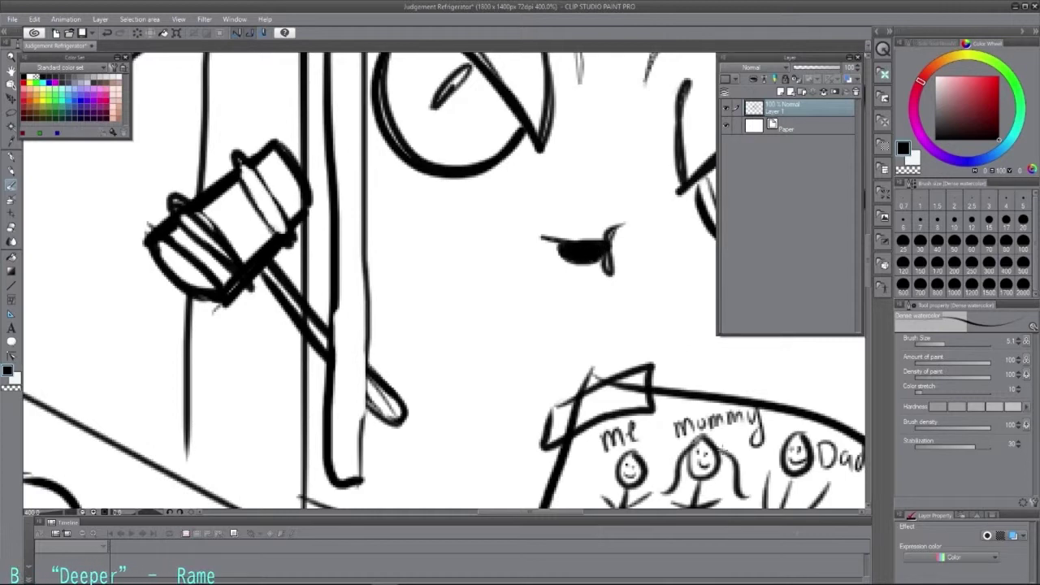
click(82, 512)
click(81, 511)
click(81, 512)
click(82, 512)
click(81, 512)
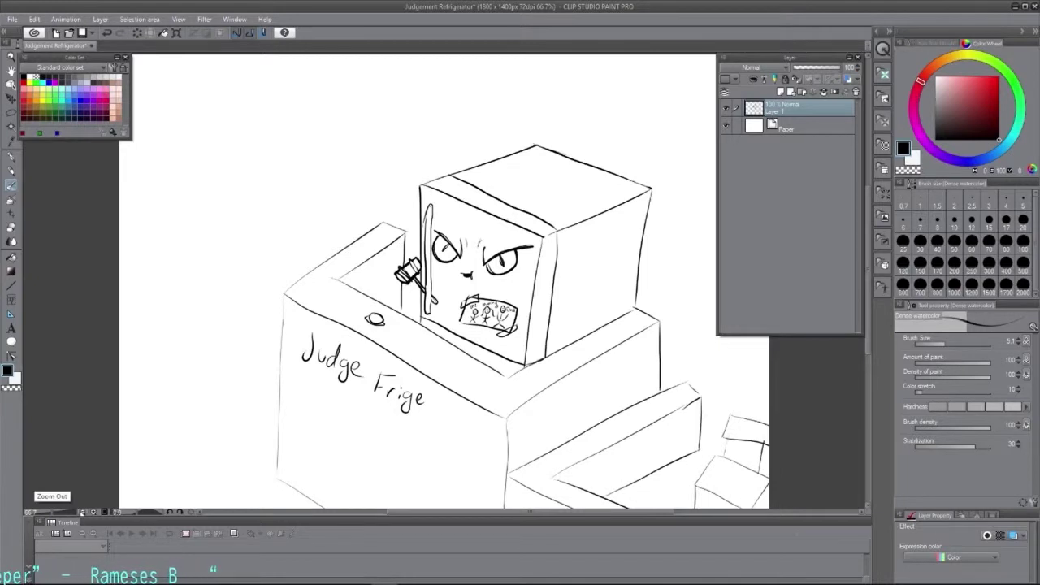
Step: Sketch a speech-bubble tail of two thin lines pointing at the refrigerator's front edge with the Darker pencil
click(12, 172)
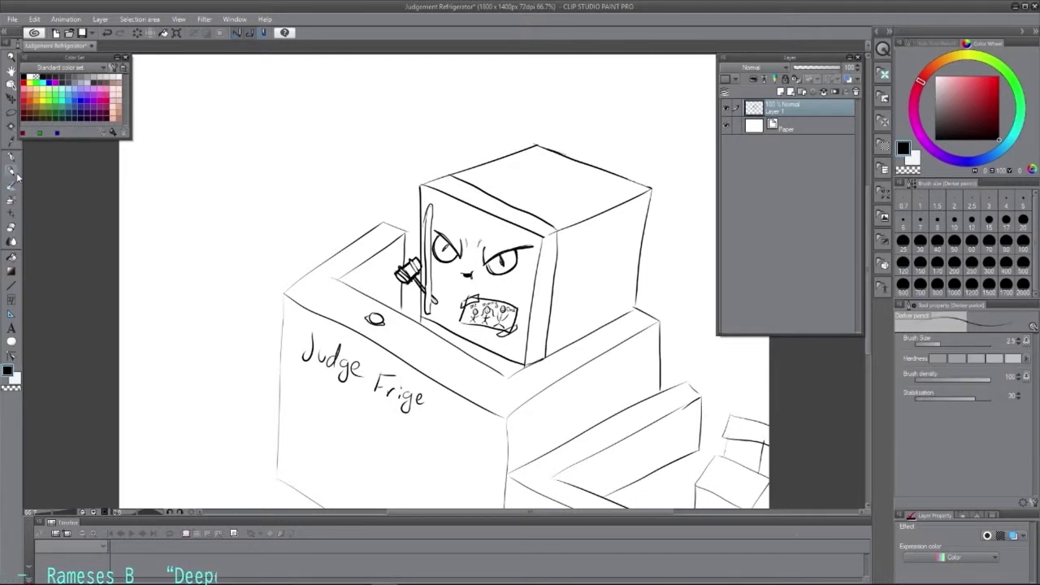
click(11, 226)
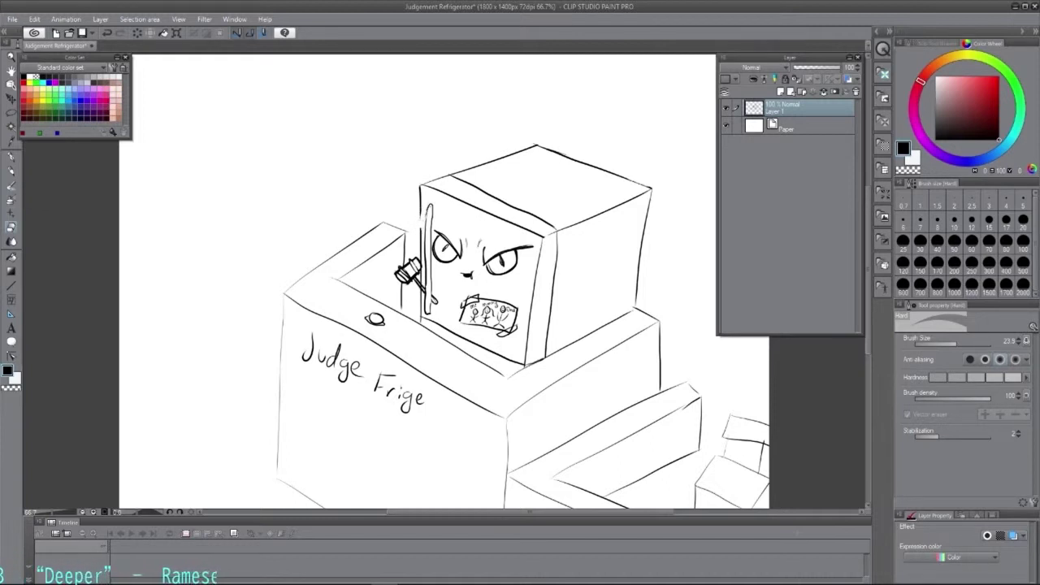
click(13, 171)
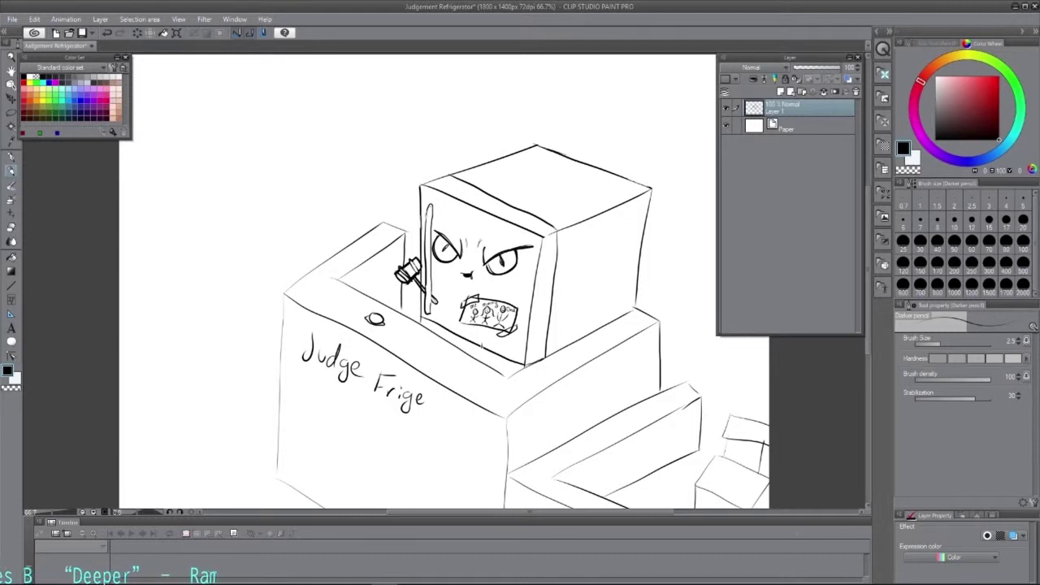
mouse_move(398, 204)
mouse_down()
mouse_move(409, 218)
mouse_move(371, 212)
mouse_up()
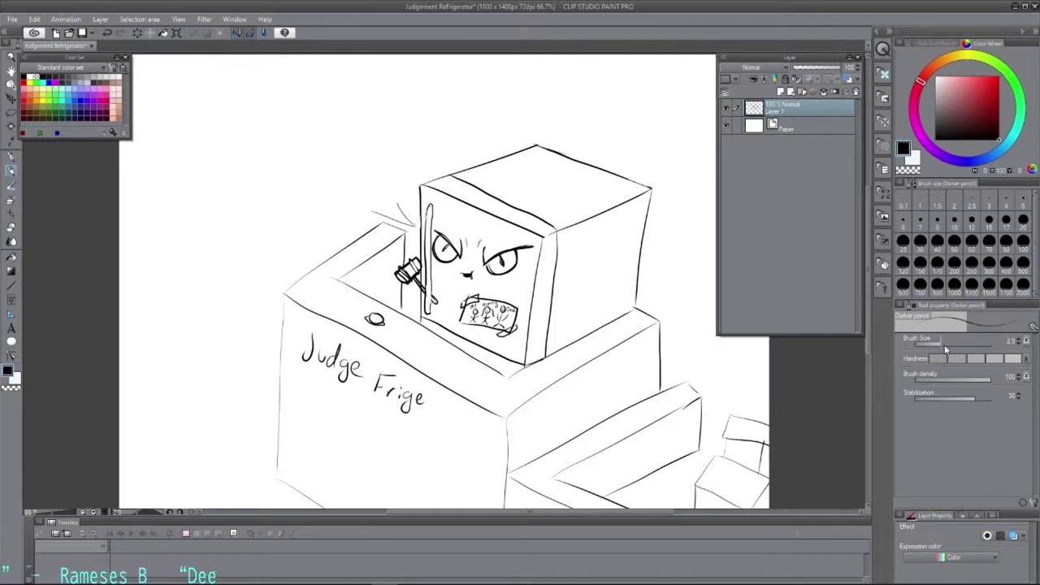
Step: Increase the Darker pencil's brush size and letter "Guilty!" in the empty space above the judge's bench, beside the refrigerator
click(947, 345)
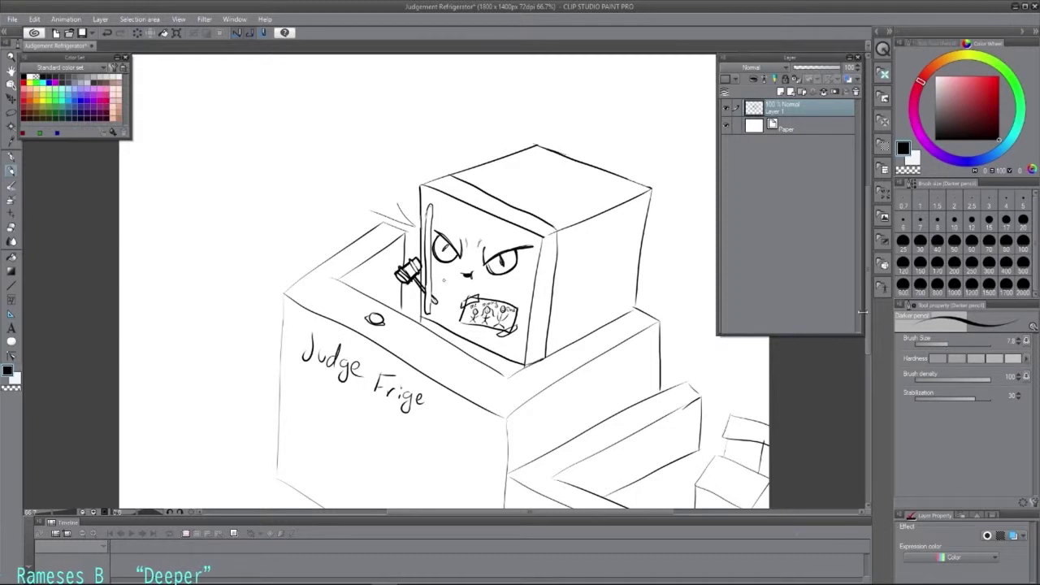
mouse_move(301, 130)
mouse_down()
mouse_move(287, 165)
mouse_move(337, 130)
mouse_move(357, 136)
mouse_move(353, 127)
mouse_move(356, 153)
mouse_up()
drag(363, 98, 361, 130)
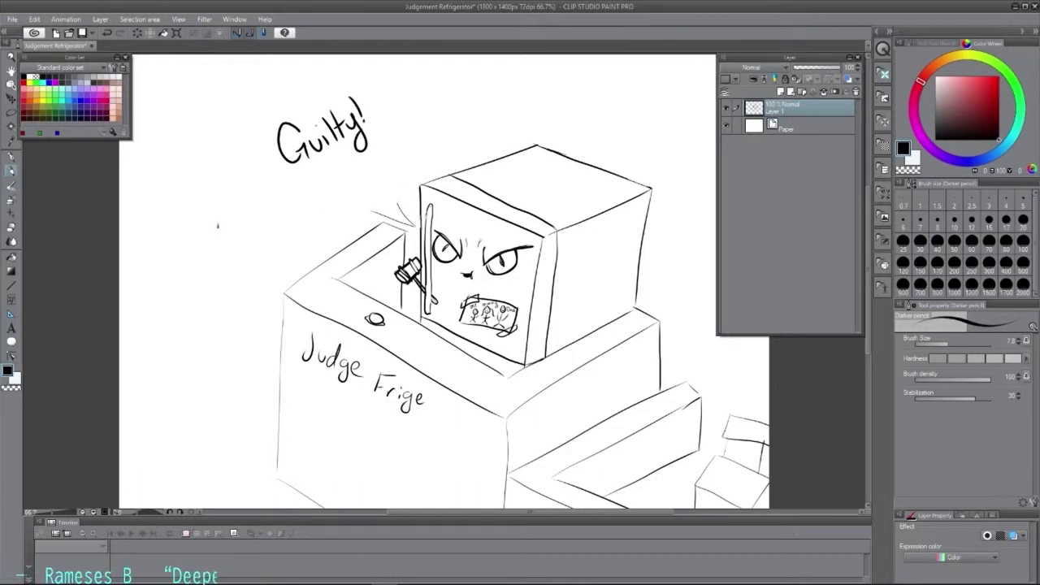
Step: Erase the thin tail lines and draw a rounded speech bubble around "Guilty!" with its tail pointing at the refrigerator
click(13, 228)
mouse_move(400, 204)
mouse_down()
mouse_move(407, 221)
mouse_move(370, 207)
mouse_move(408, 235)
mouse_up()
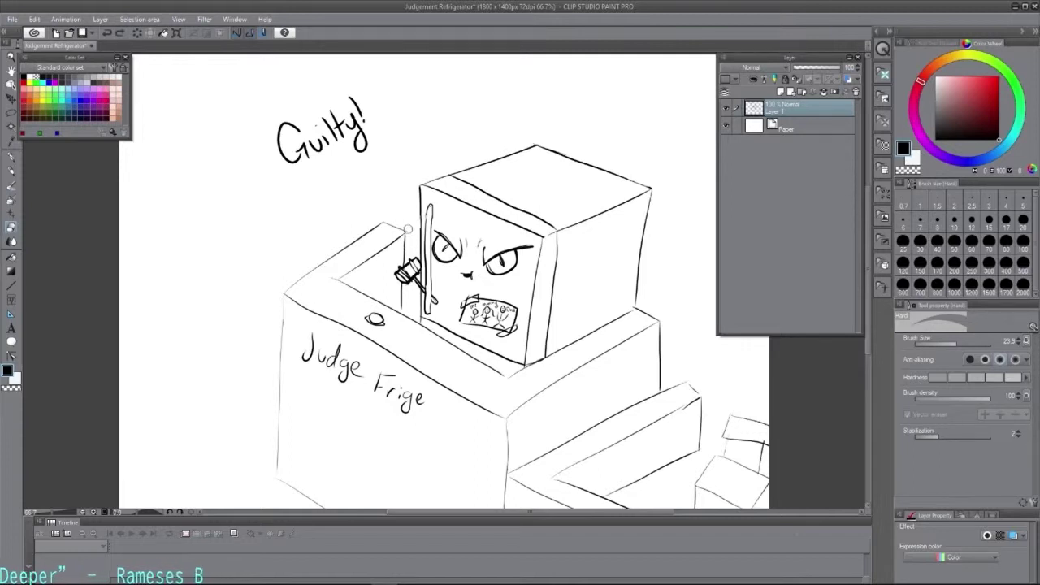
click(16, 169)
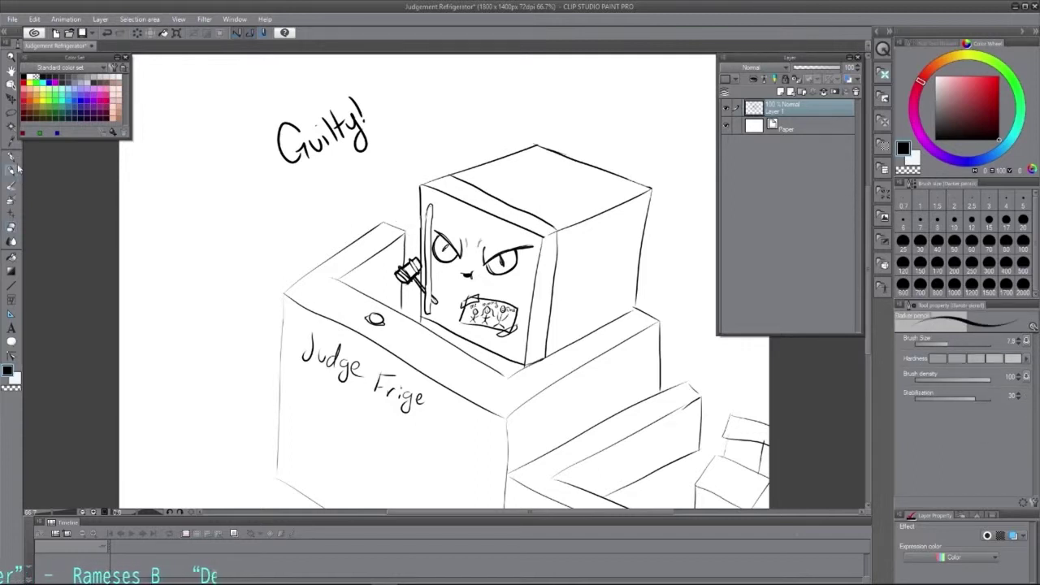
mouse_move(412, 218)
mouse_down()
mouse_move(399, 199)
mouse_move(371, 209)
mouse_move(403, 101)
mouse_move(215, 138)
mouse_move(387, 214)
mouse_up()
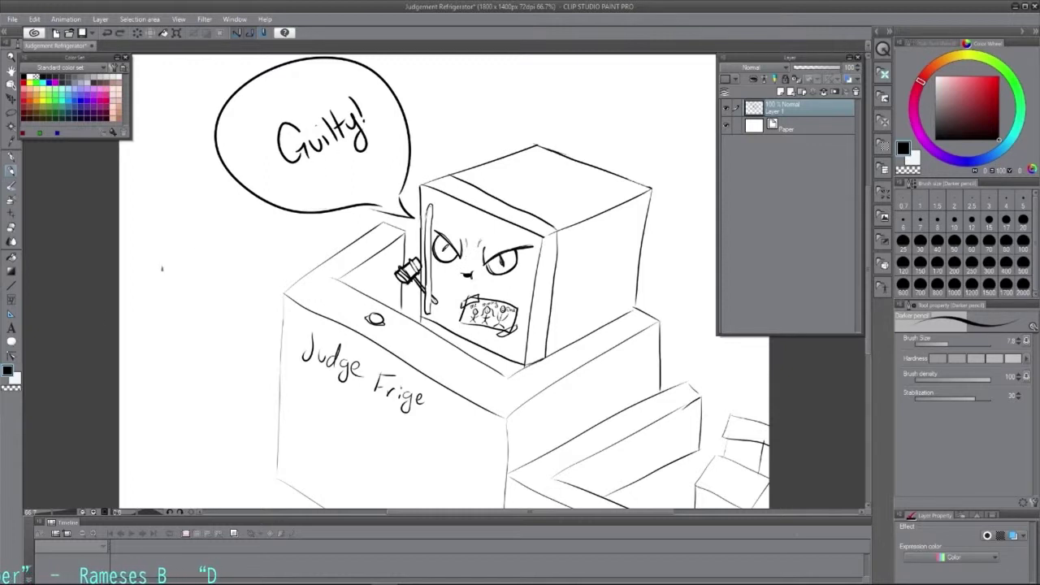
Step: Set the Darker pencil's brush size to 4.1 and letter a small "Hmph!" below "Guilty!" in the speech bubble, undoing the last stray stroke
click(944, 344)
mouse_move(310, 171)
mouse_down()
mouse_move(311, 185)
mouse_move(320, 177)
mouse_up()
mouse_move(323, 177)
mouse_down()
mouse_move(346, 171)
mouse_move(341, 159)
mouse_up()
key(ctrl+z)
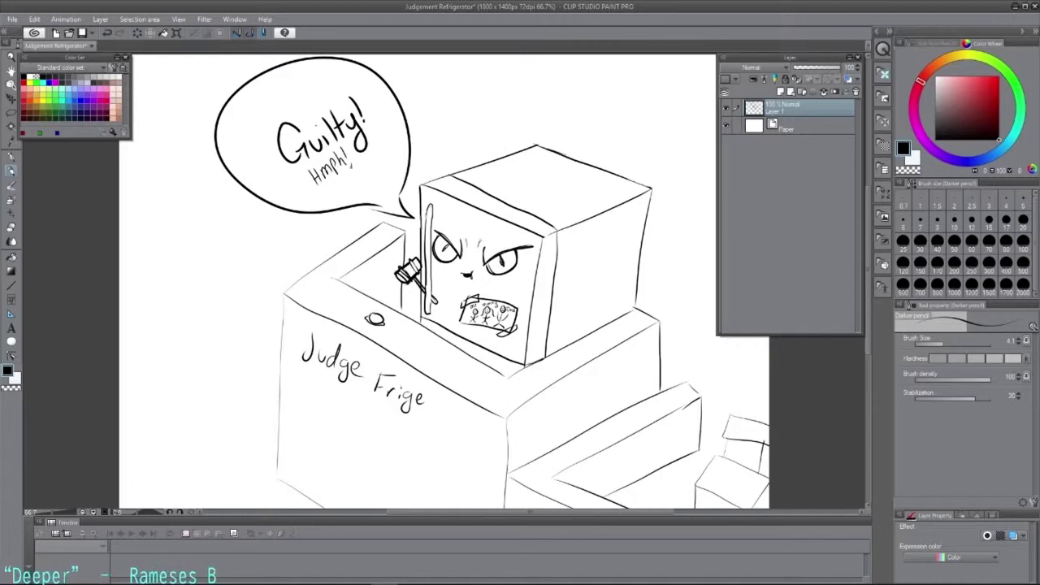